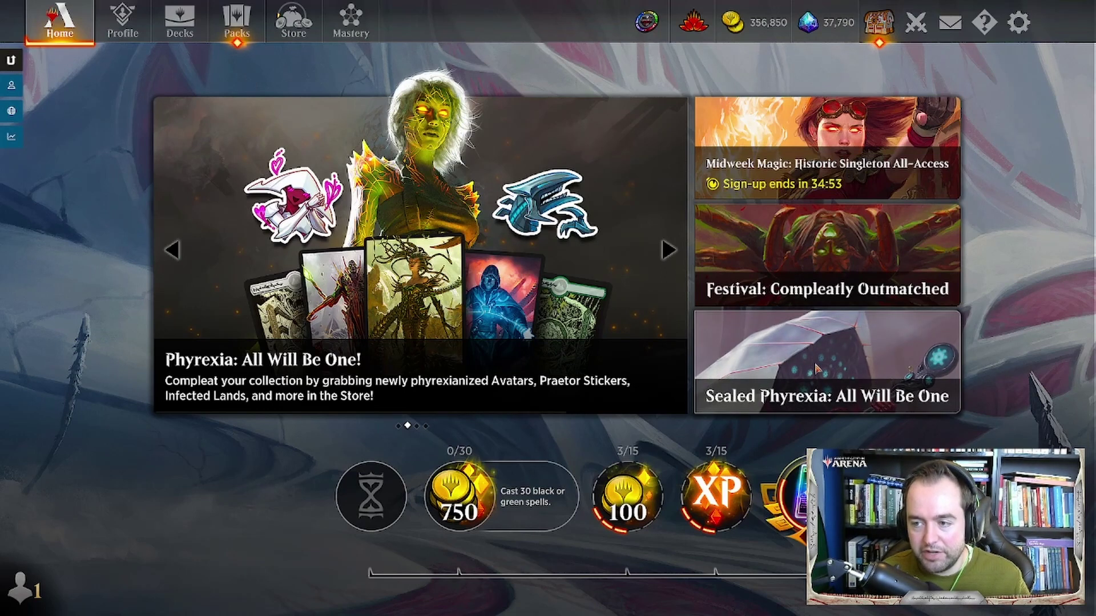
Step: Enter the Sealed Phyrexia: All Will Be One event for 2,000 gems and open its six packs
{"action": "left_click", "coordinate": [817, 368]}
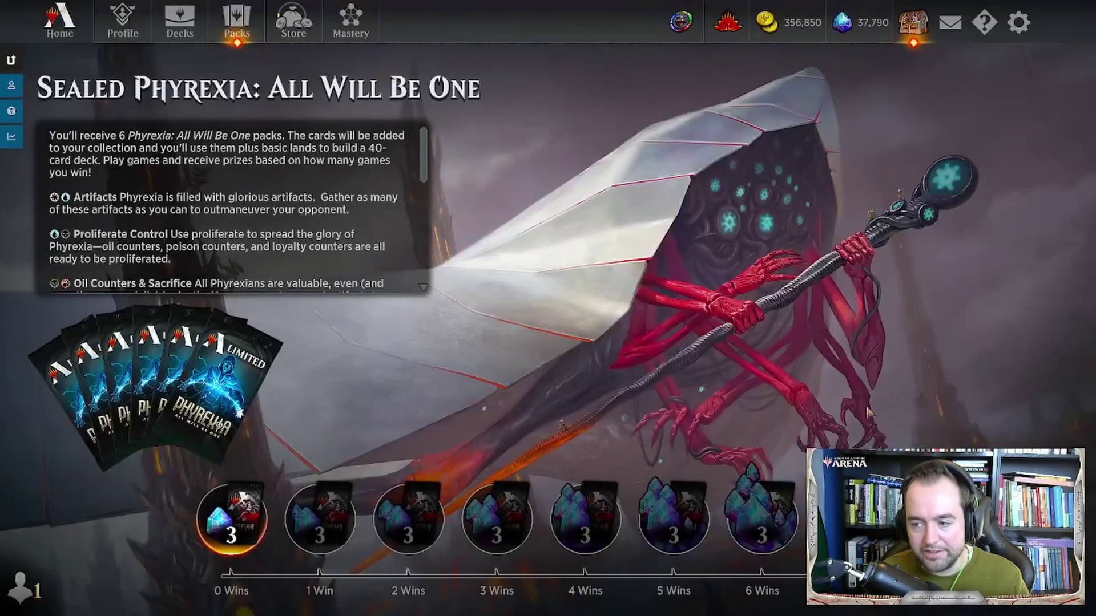
{"action": "left_click", "coordinate": [971, 565]}
{"action": "left_click", "coordinate": [695, 357]}
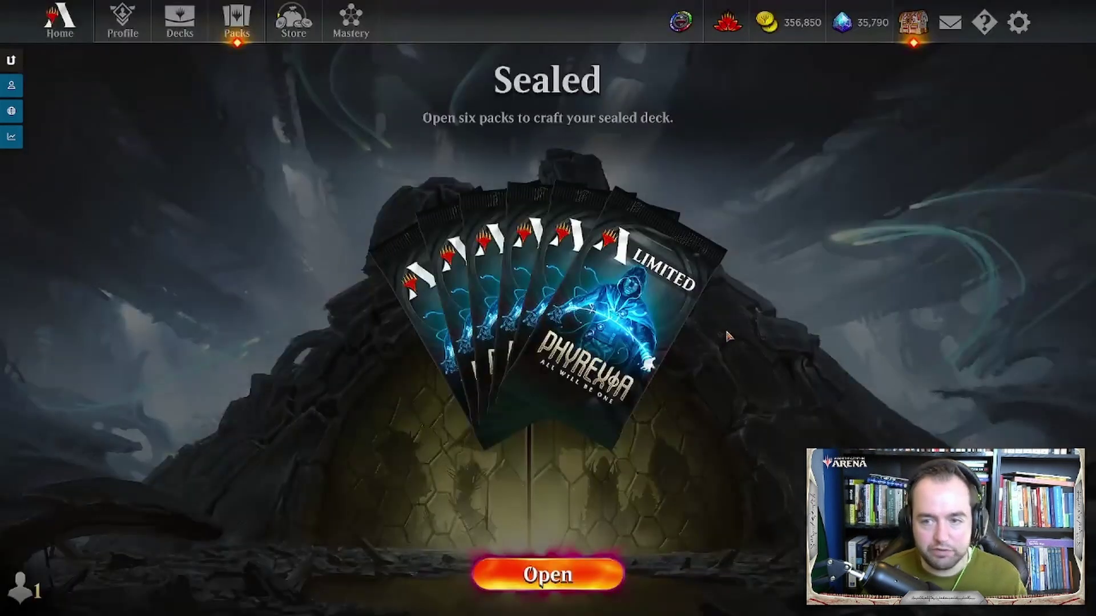
{"action": "left_click", "coordinate": [547, 574]}
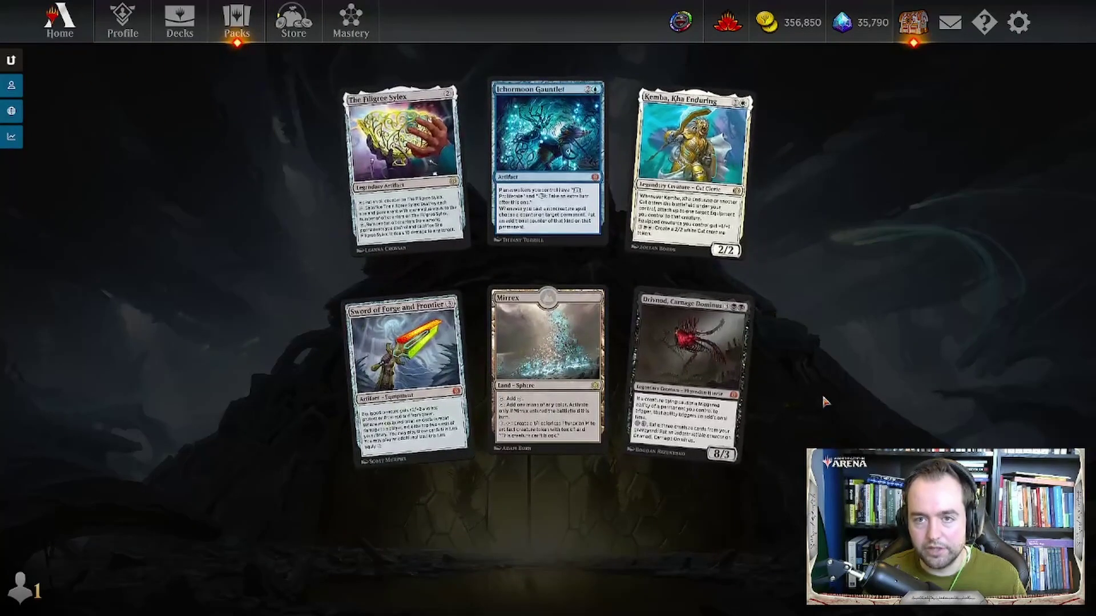
Step: Filter the opened pool to white and blue creatures with the search 't:Cr' to build the deck
{"action": "left_click", "coordinate": [596, 573]}
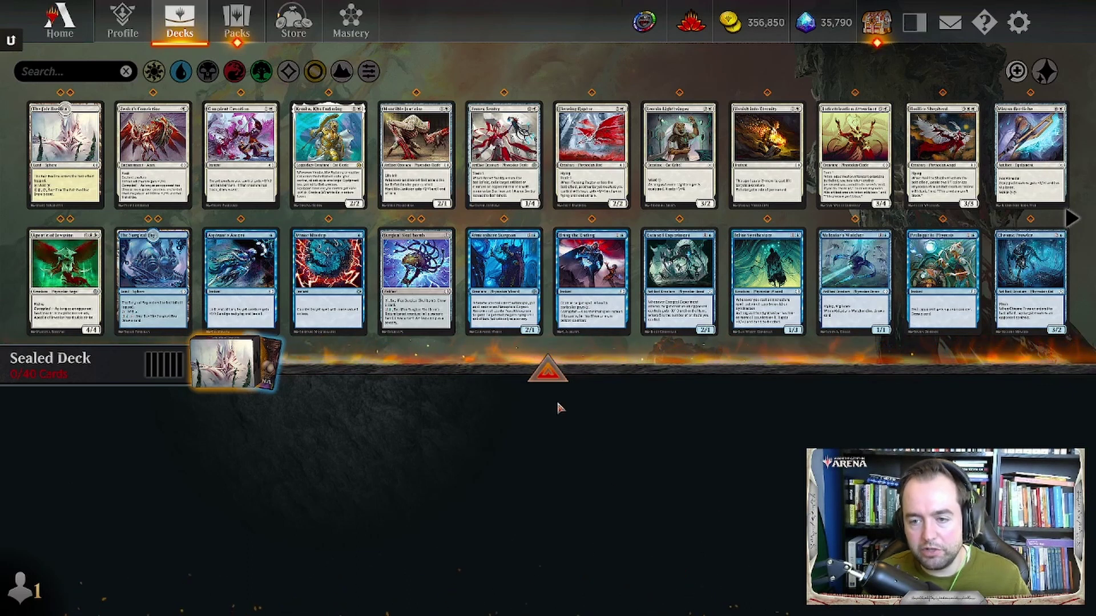
{"action": "left_click", "coordinate": [552, 380]}
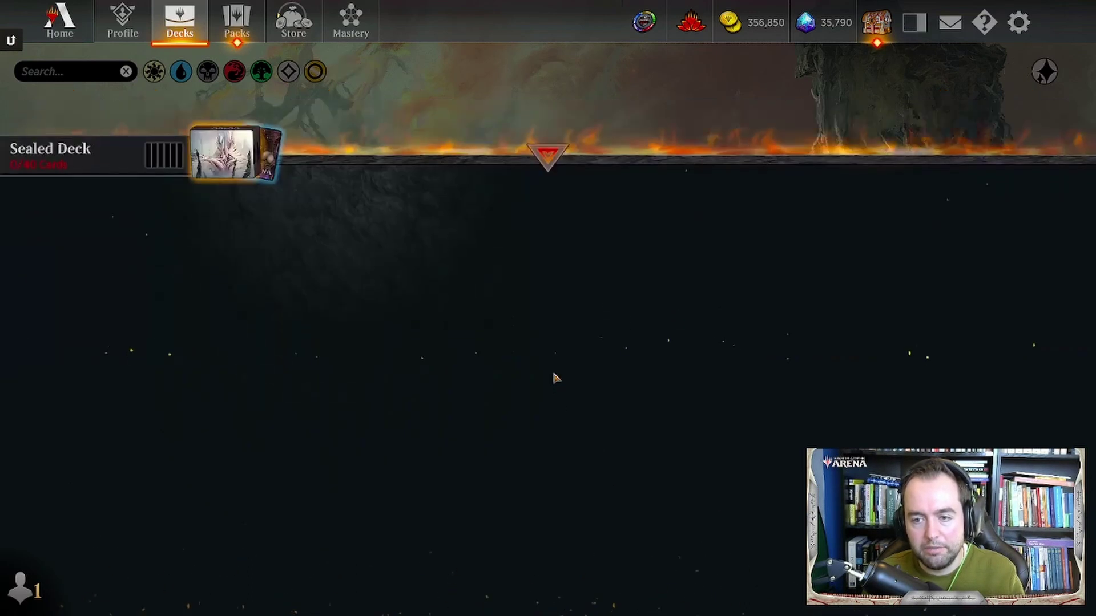
{"action": "left_click", "coordinate": [58, 83]}
{"action": "type", "text": "t"}
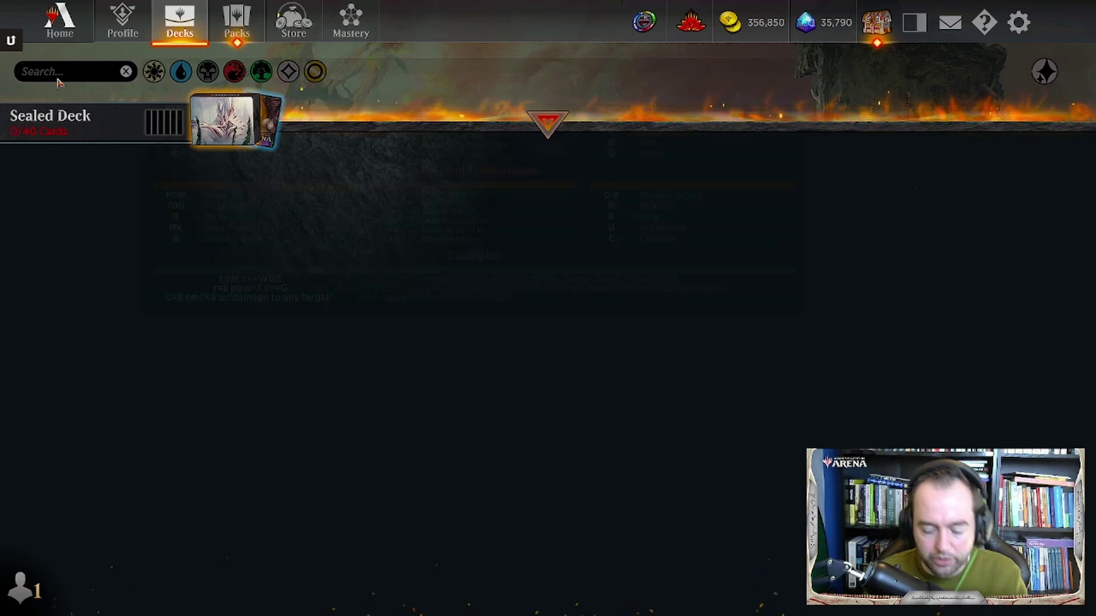
{"action": "type", "text": ":Cr"}
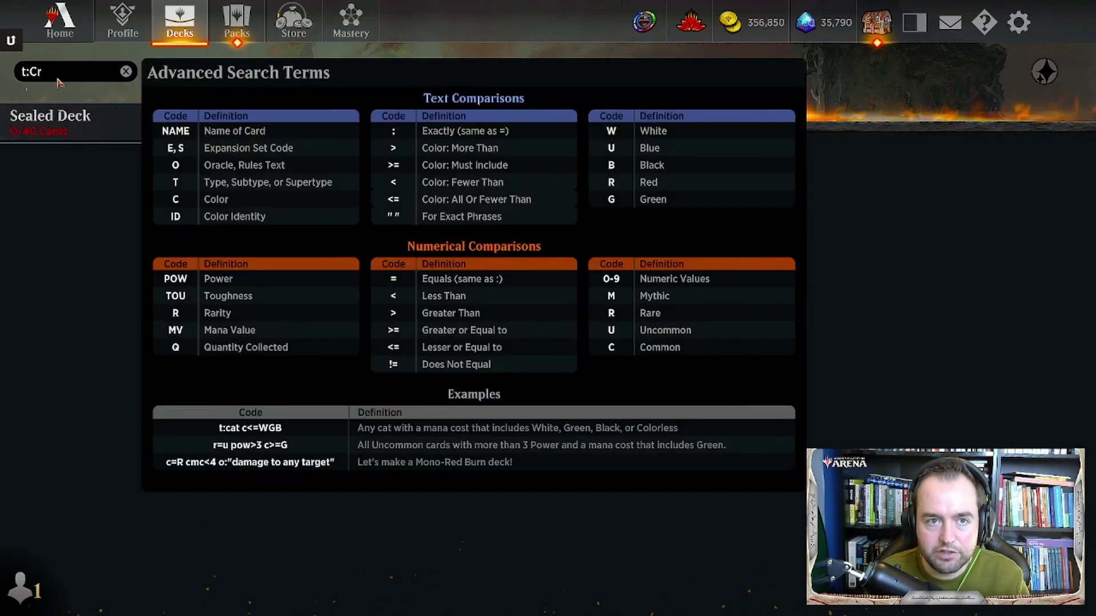
{"action": "key", "text": "Return"}
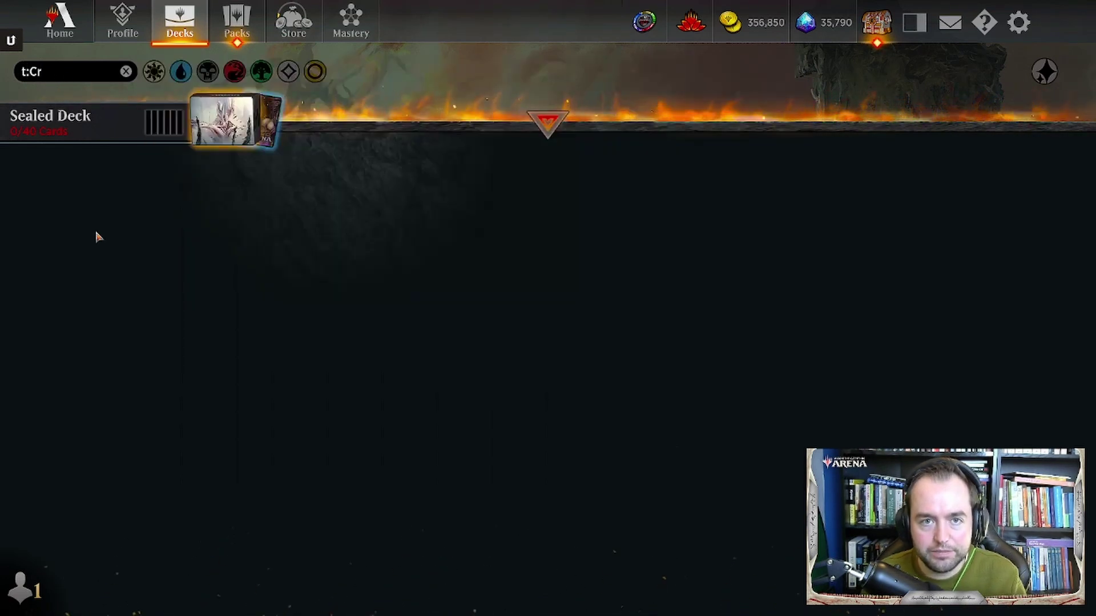
{"action": "left_click", "coordinate": [153, 77]}
{"action": "left_click", "coordinate": [180, 73]}
{"action": "mouse_move", "coordinate": [342, 301]}
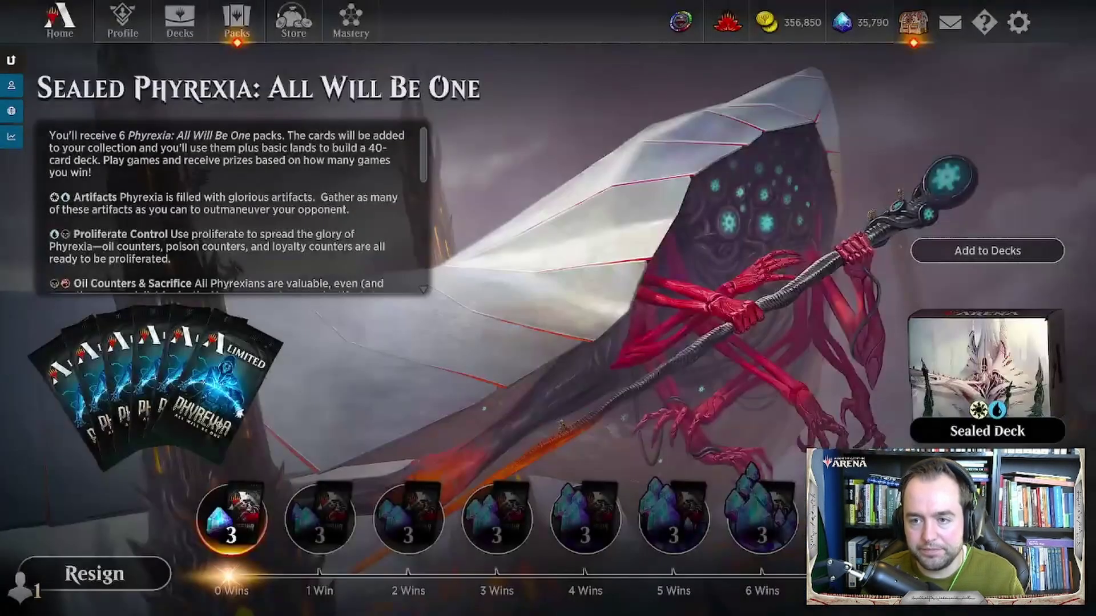
Step: Add the sealed deck to Decks and export Sealed Deck (9) to the clipboard
{"action": "left_click", "coordinate": [987, 250]}
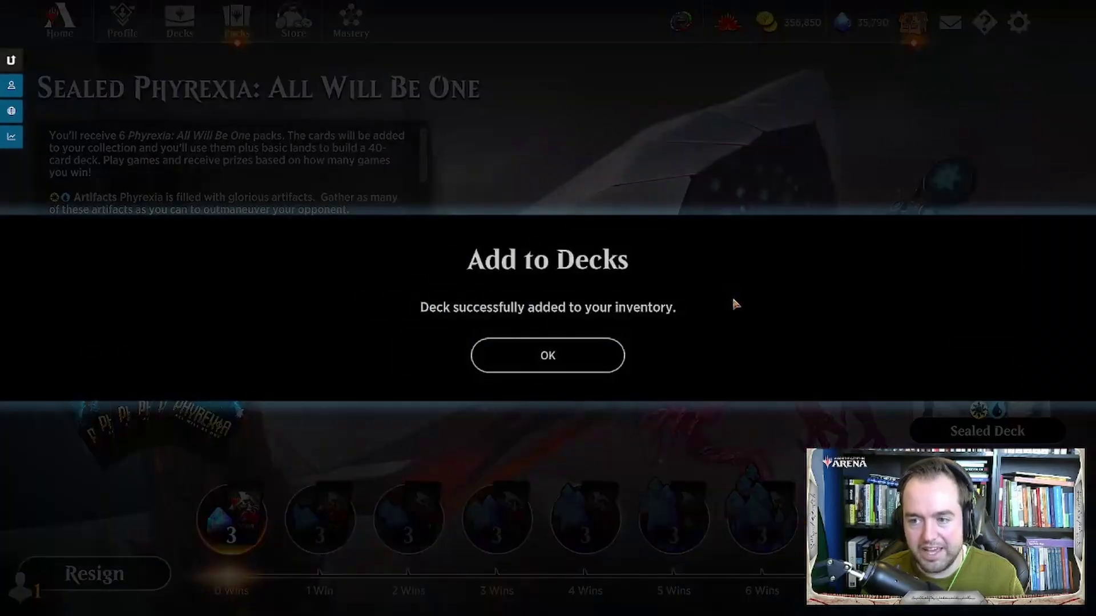
{"action": "left_click", "coordinate": [583, 360]}
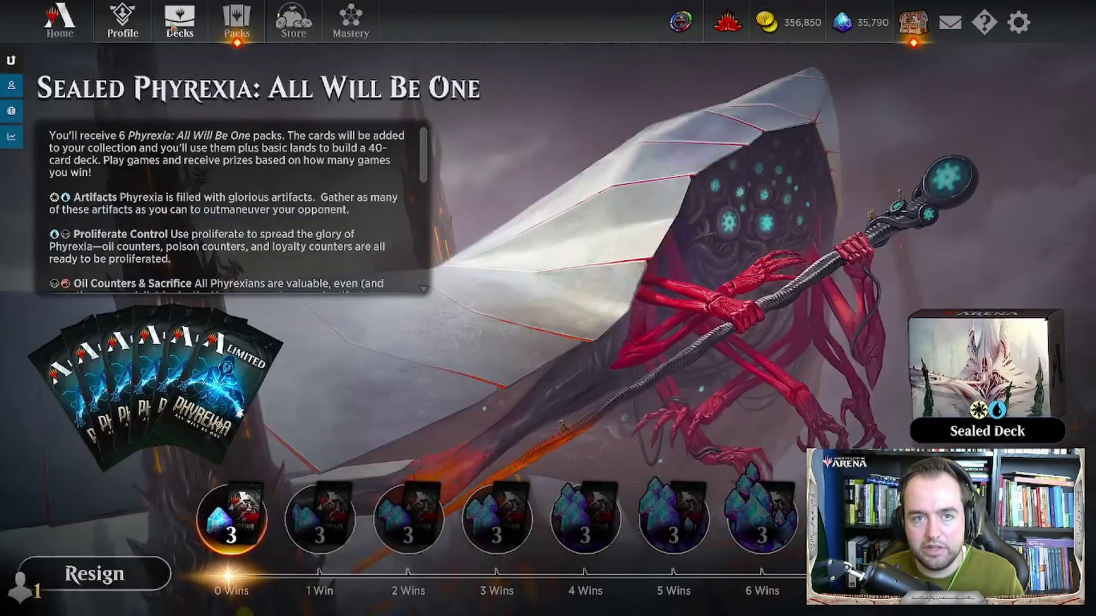
{"action": "left_click", "coordinate": [173, 27]}
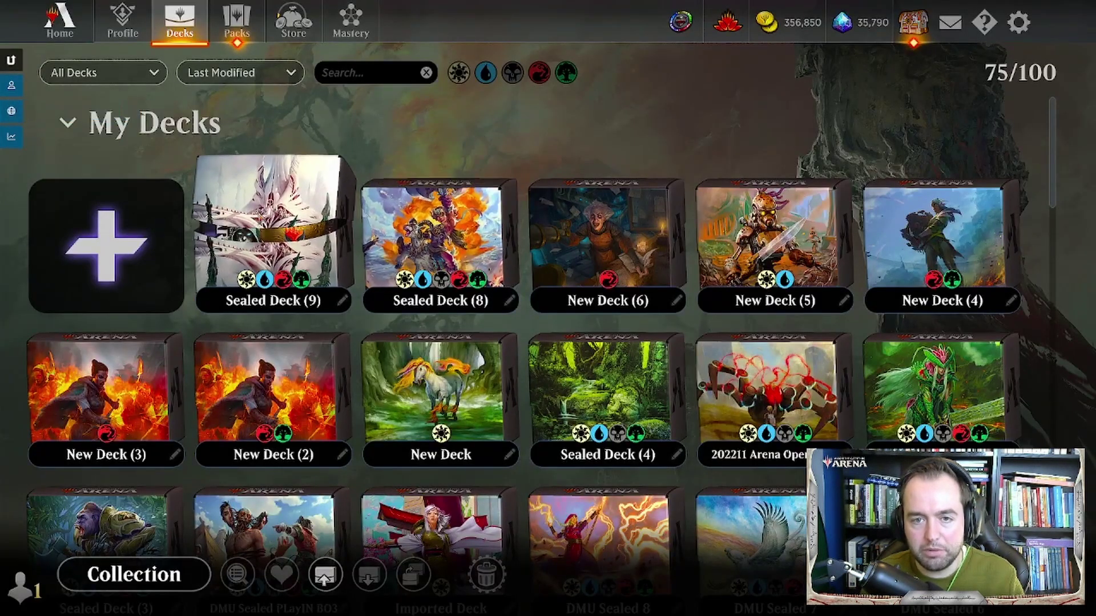
{"action": "left_click", "coordinate": [271, 302]}
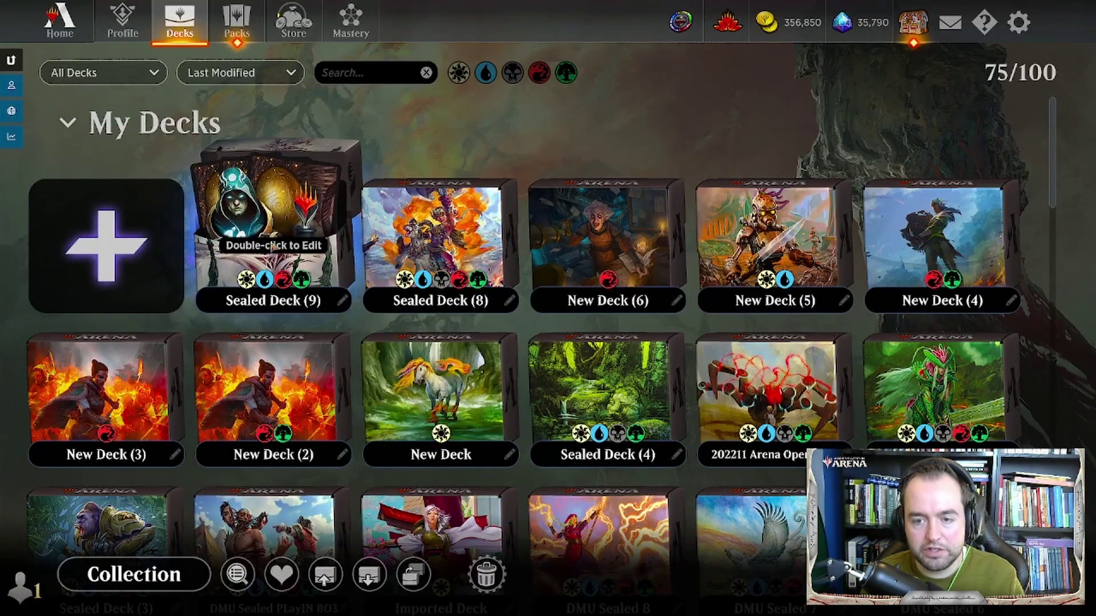
{"action": "left_click", "coordinate": [371, 577]}
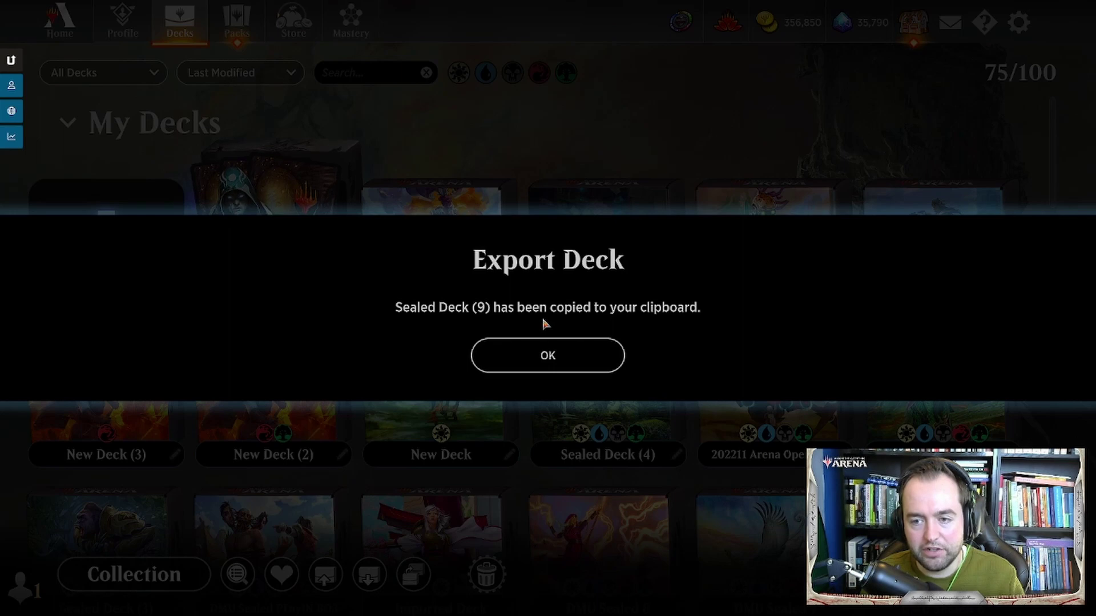
{"action": "key", "text": "alt+Tab"}
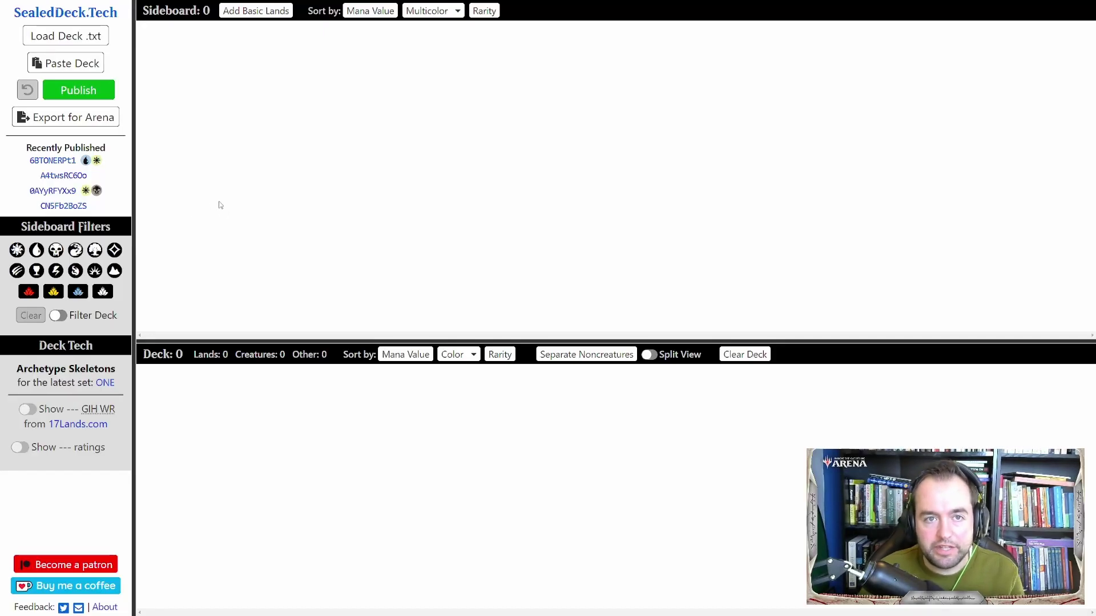
Step: Paste the exported Arena decklist into SealedDeck.Tech and load it as a 46-card deck
{"action": "left_click", "coordinate": [82, 67]}
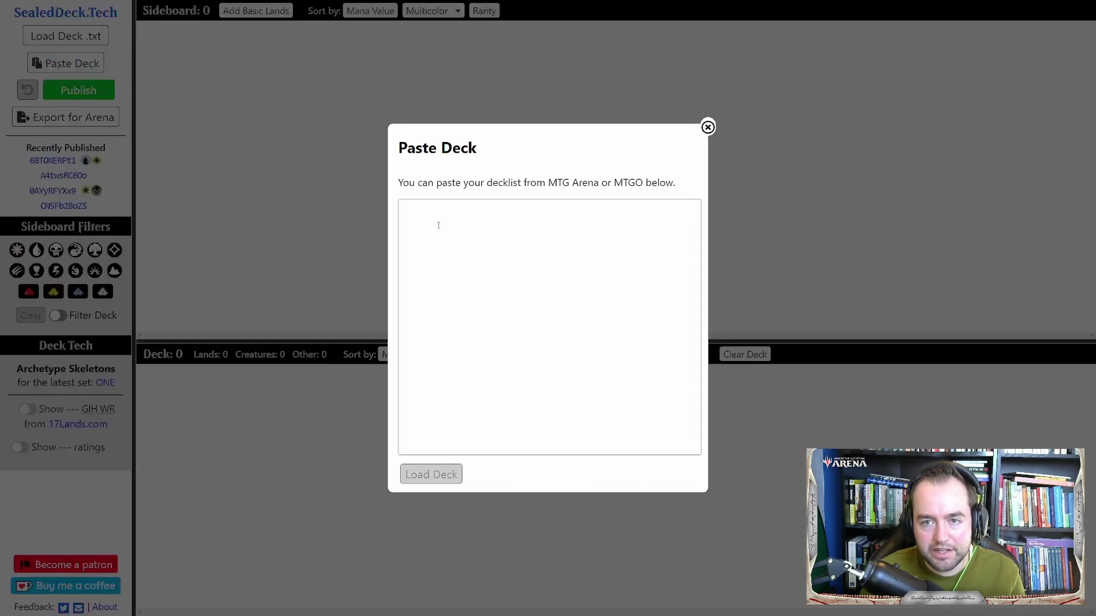
{"action": "left_click", "coordinate": [438, 226]}
{"action": "key", "text": "ctrl+v"}
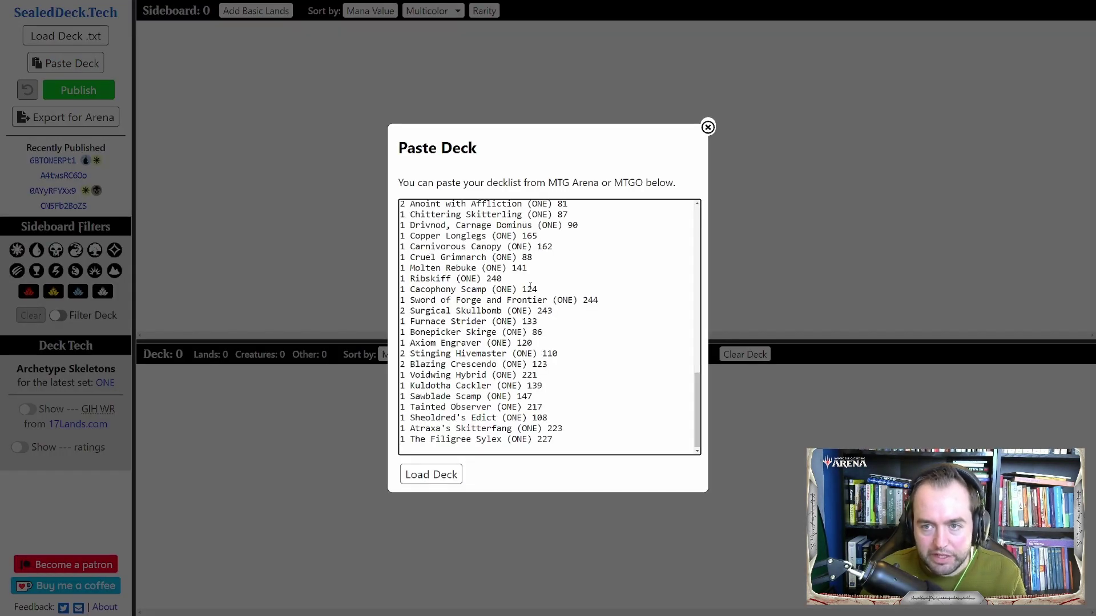
{"action": "scroll", "coordinate": [532, 359], "scroll_direction": "up", "scroll_amount": 3}
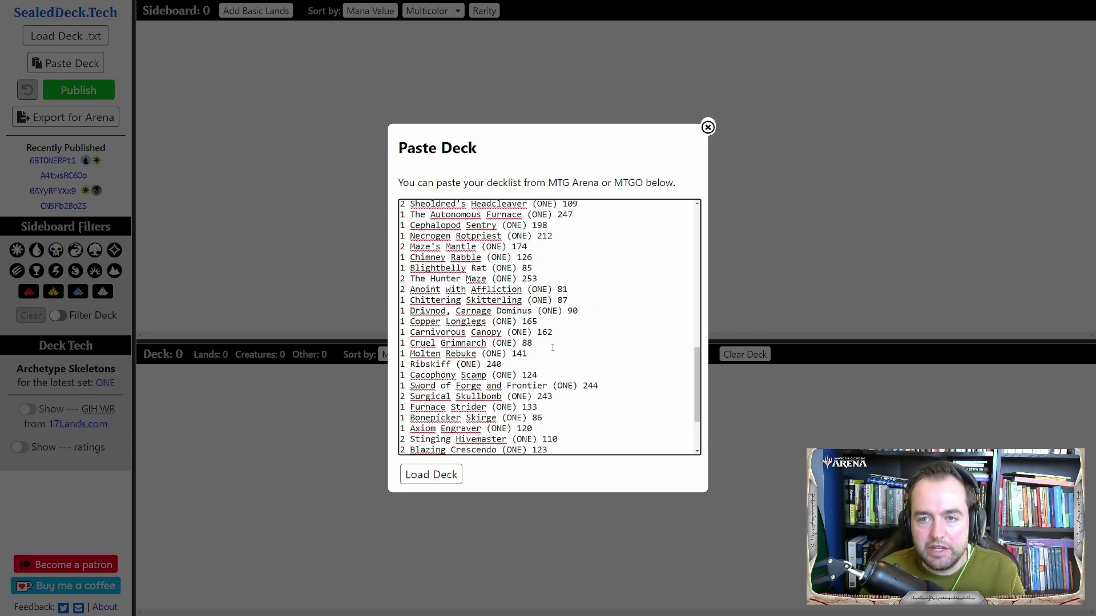
{"action": "left_click", "coordinate": [425, 473]}
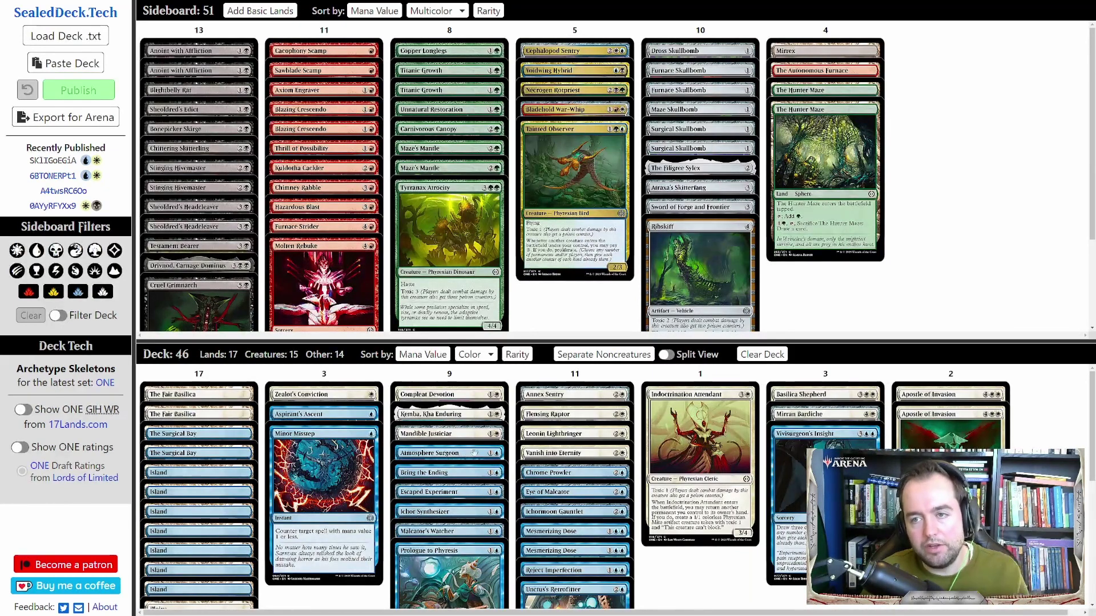
Step: Clear the SealedDeck.Tech deck and open the latest ONE Sealed pool in 17Lands
{"action": "left_click", "coordinate": [746, 354]}
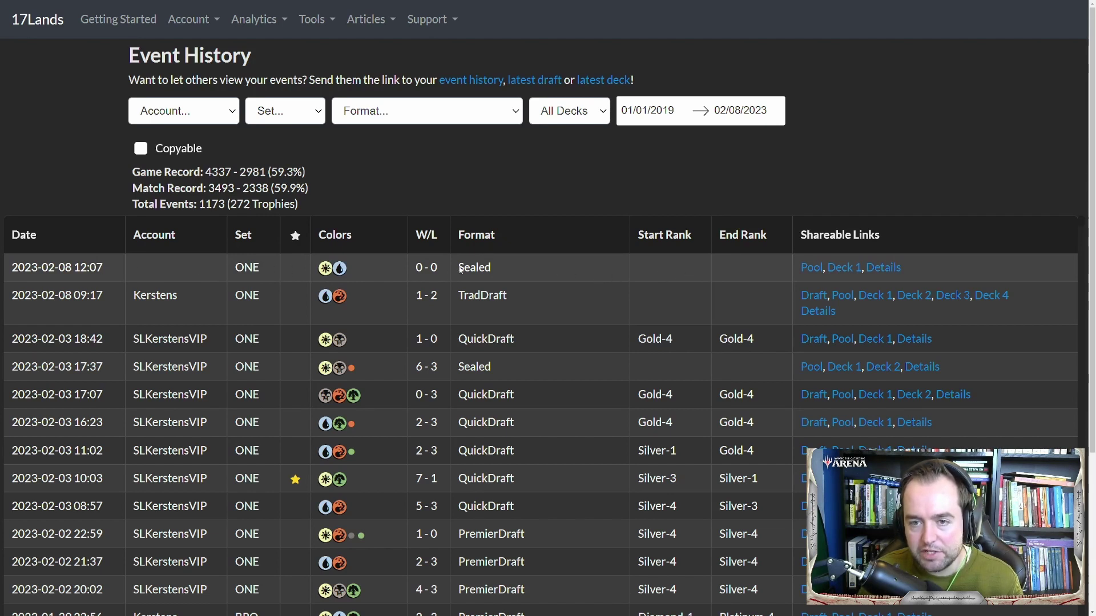
{"action": "left_click", "coordinate": [808, 272]}
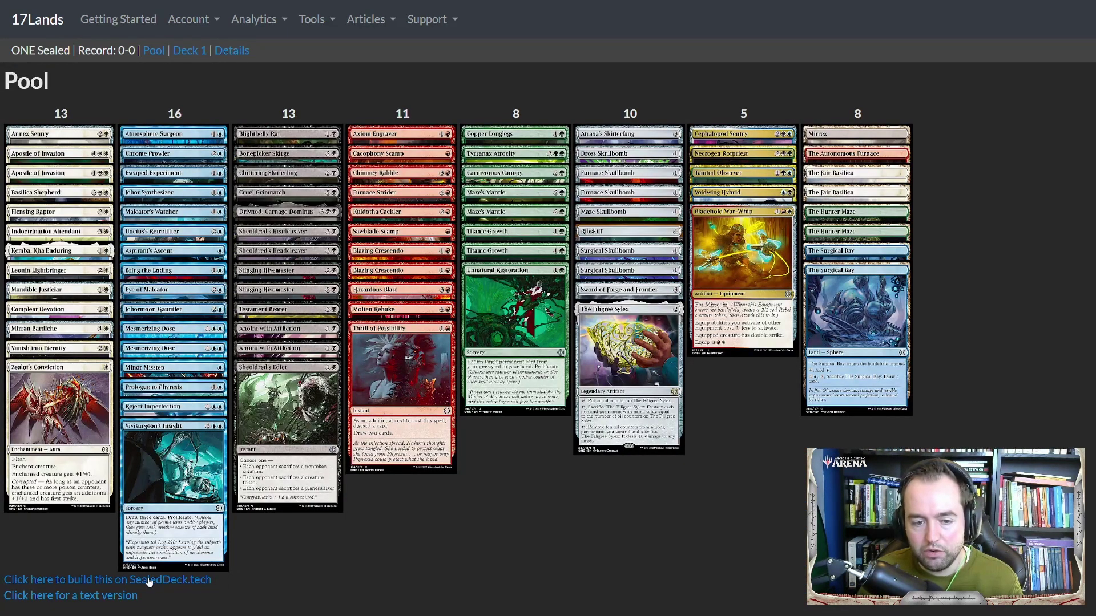
Step: Send the 17Lands pool to SealedDeck.tech and enlarge the sideboard area
{"action": "left_click", "coordinate": [88, 582]}
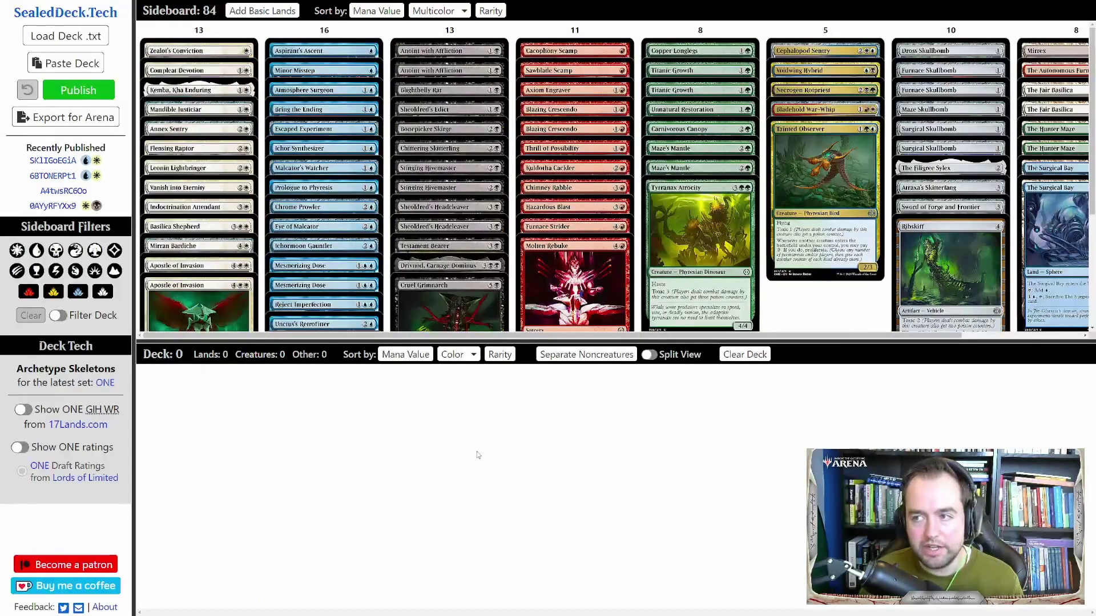
{"action": "left_click_drag", "start_coordinate": [473, 352], "coordinate": [505, 511]}
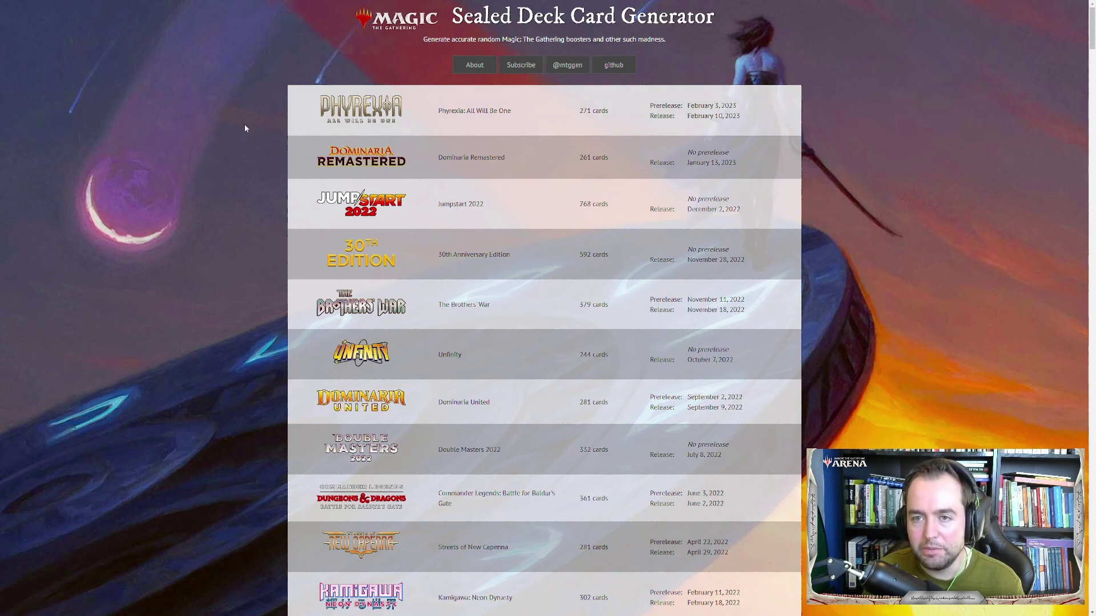
Step: Generate six Phyrexia: All Will Be One draft boosters and bring up their export options
{"action": "left_click", "coordinate": [378, 108]}
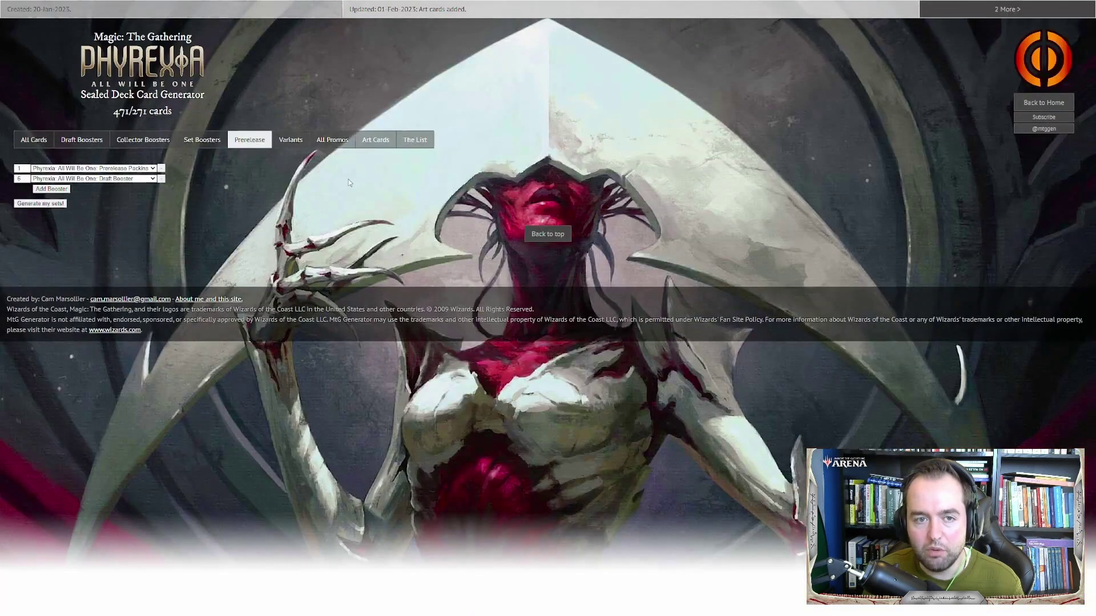
{"action": "left_click", "coordinate": [81, 141]}
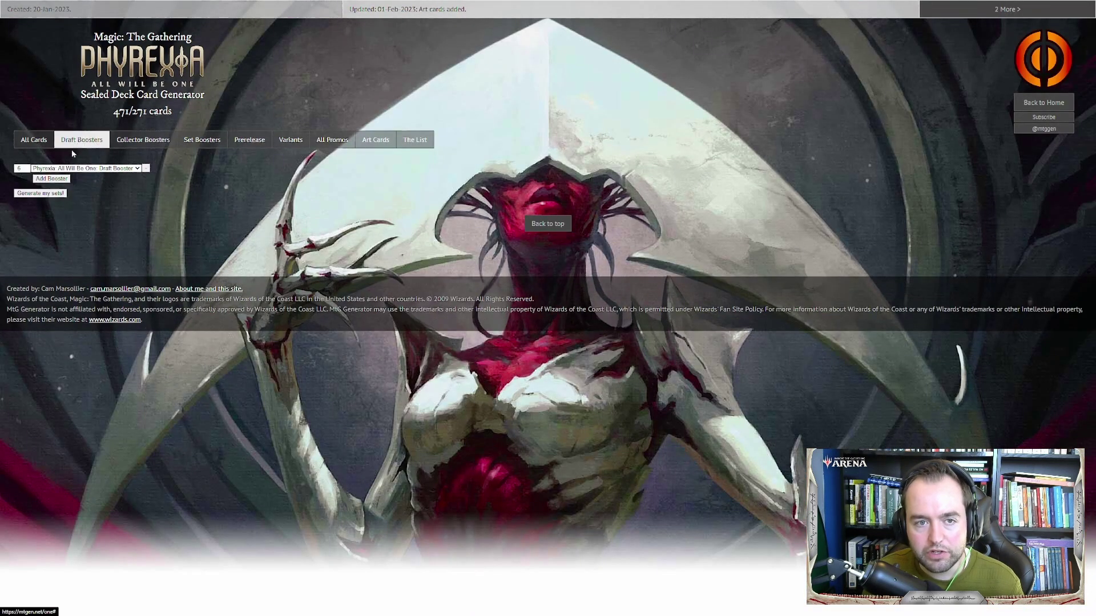
{"action": "left_click", "coordinate": [40, 193]}
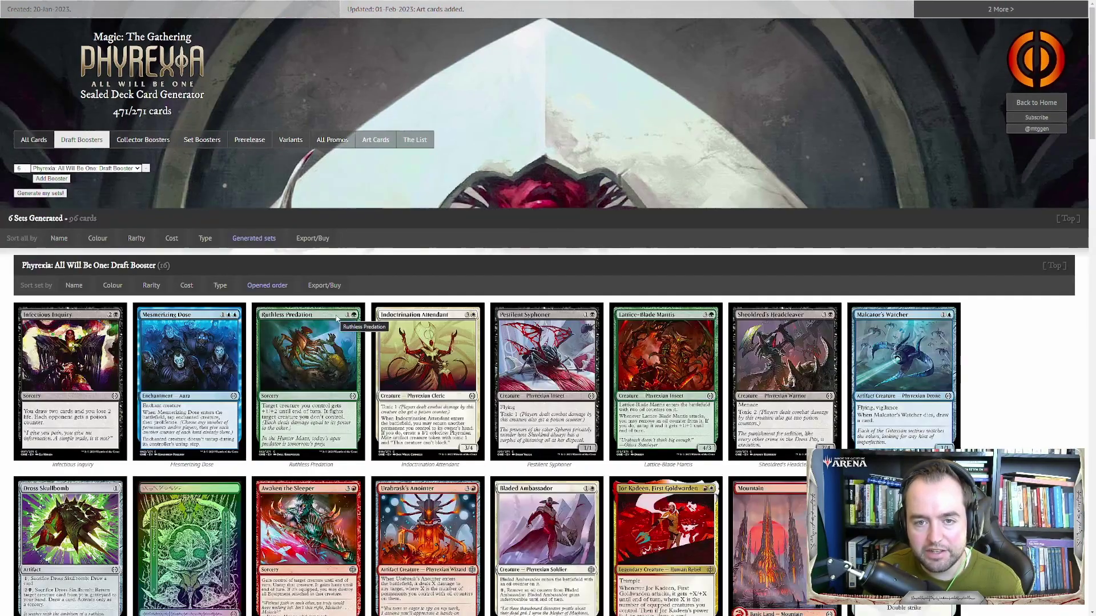
{"action": "scroll", "coordinate": [336, 318], "scroll_direction": "down", "scroll_amount": 10}
{"action": "scroll", "coordinate": [340, 321], "scroll_direction": "down", "scroll_amount": 20}
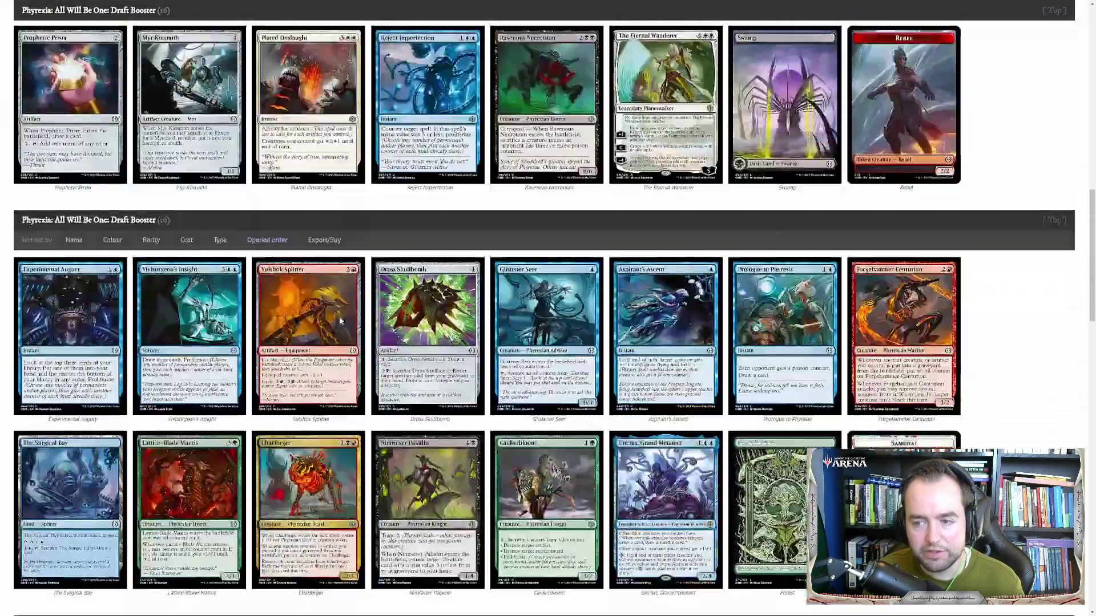
{"action": "scroll", "coordinate": [340, 321], "scroll_direction": "down", "scroll_amount": 20}
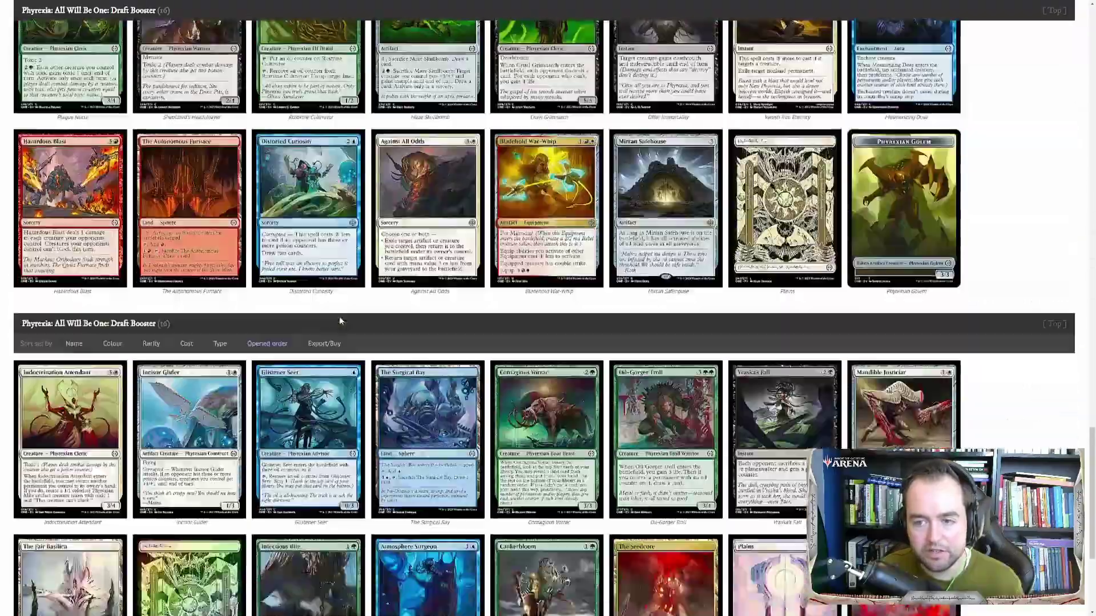
{"action": "scroll", "coordinate": [351, 325], "scroll_direction": "up", "scroll_amount": 20}
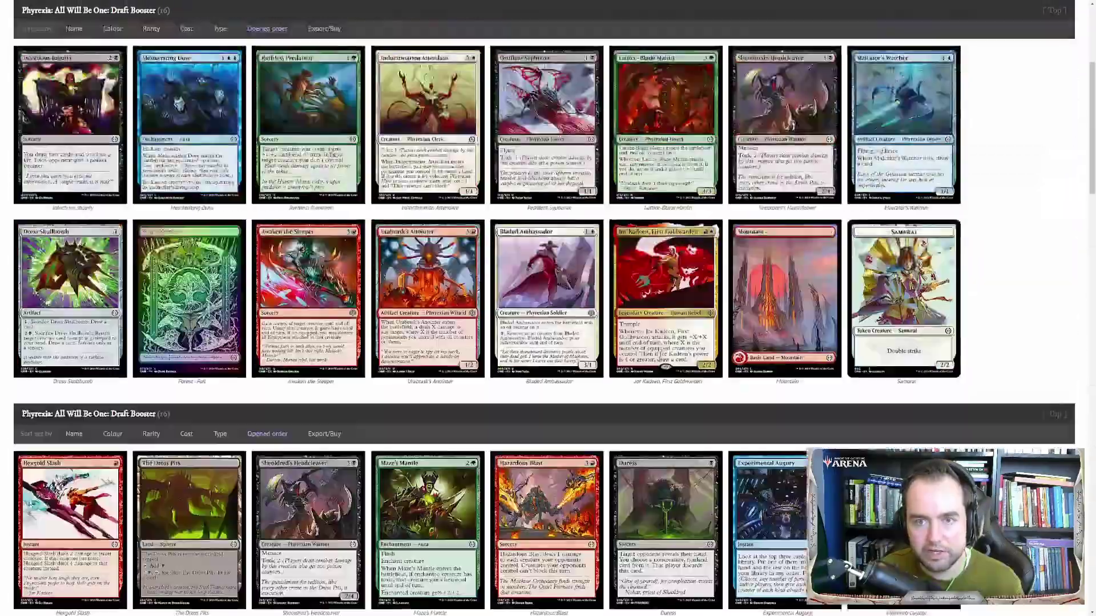
{"action": "left_click", "coordinate": [313, 196]}
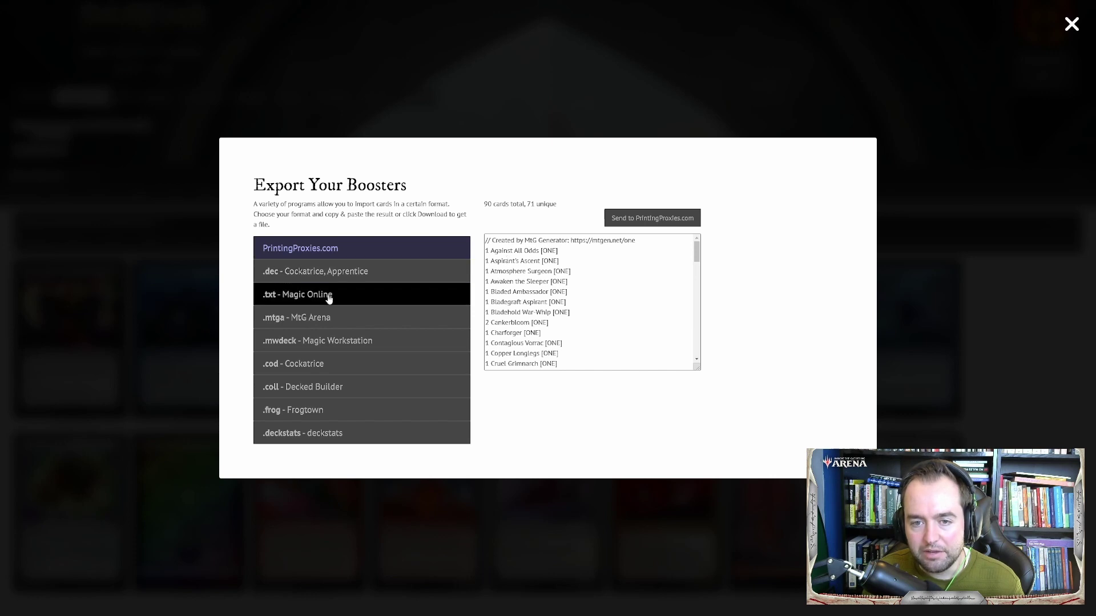
Step: Export the 90-card booster list in .mtga MtG Arena format and select all of it
{"action": "left_click", "coordinate": [317, 319]}
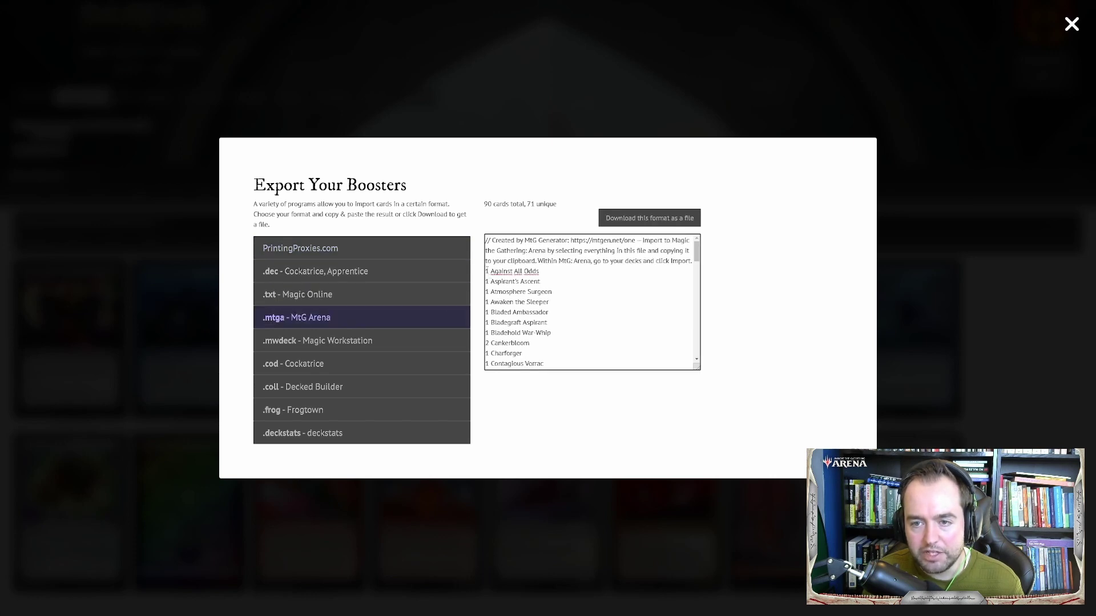
{"action": "left_click_drag", "start_coordinate": [487, 268], "coordinate": [594, 433]}
{"action": "scroll", "coordinate": [614, 326], "scroll_direction": "up", "scroll_amount": 10}
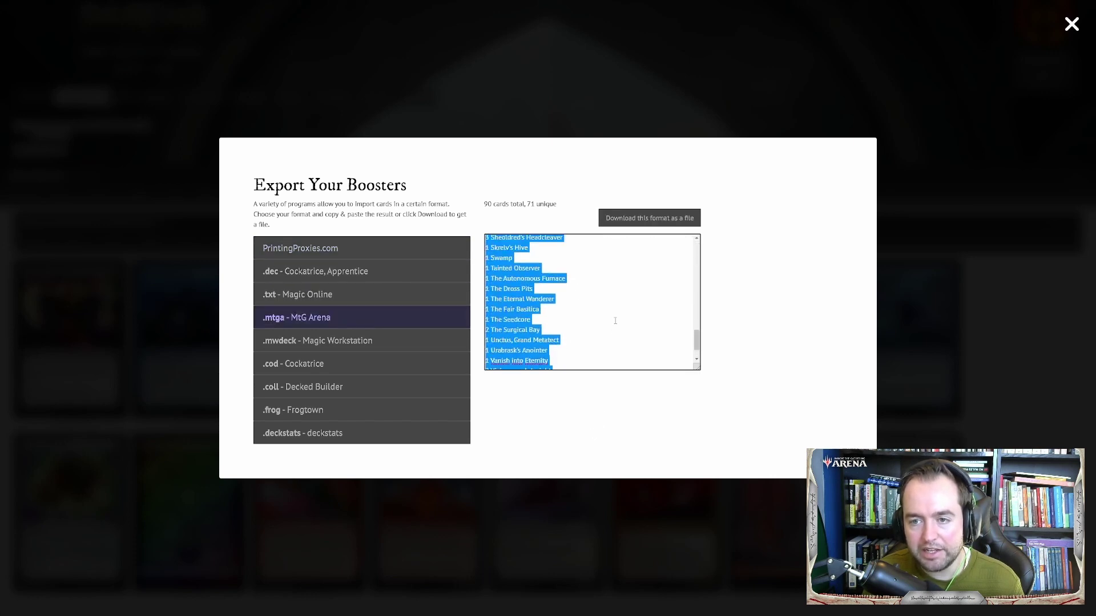
{"action": "scroll", "coordinate": [618, 334], "scroll_direction": "up", "scroll_amount": 2}
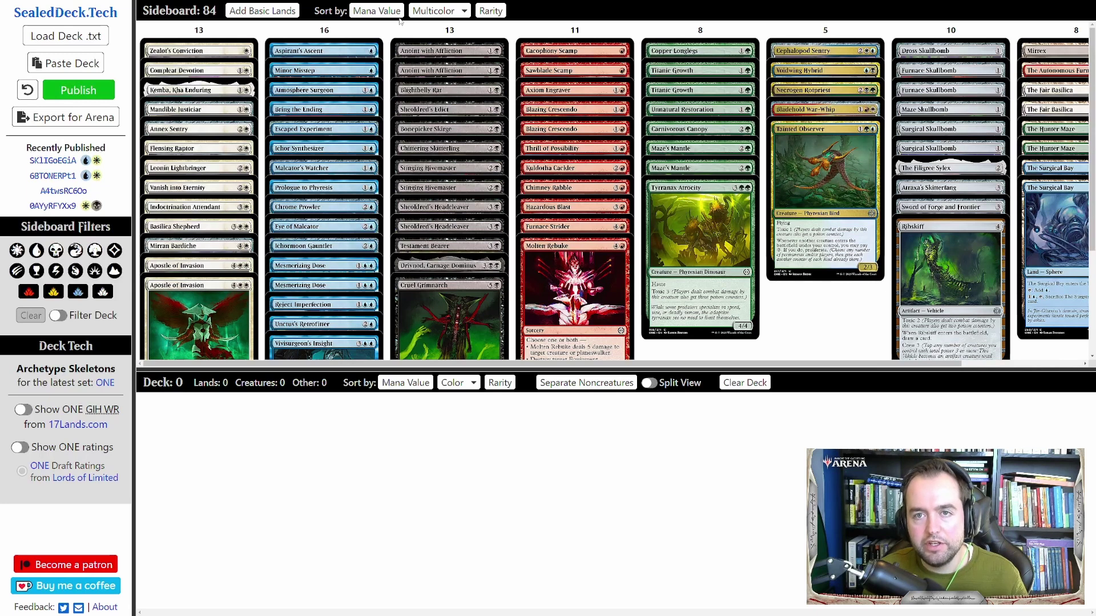
Step: Try sorting the sideboard by Rarity, Color and Color Identity
{"action": "left_click", "coordinate": [491, 11]}
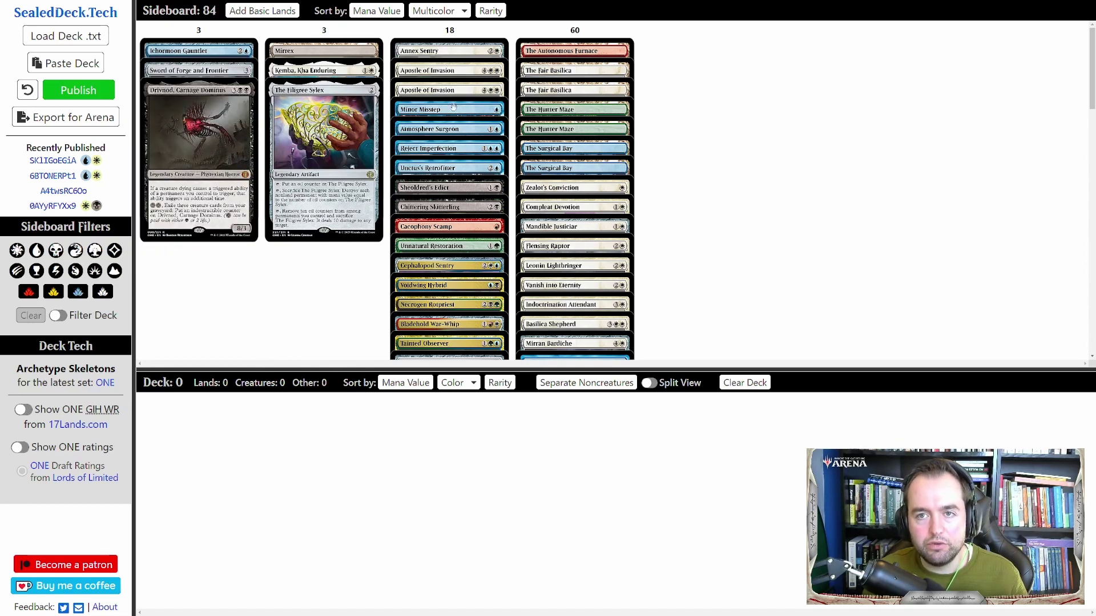
{"action": "left_click", "coordinate": [462, 12]}
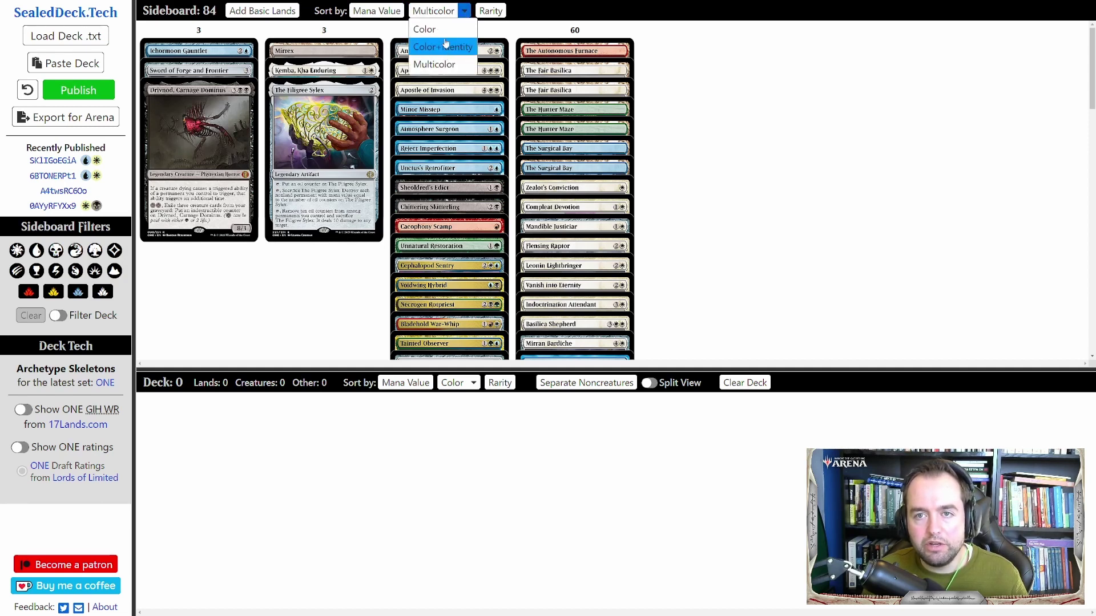
{"action": "left_click", "coordinate": [447, 32]}
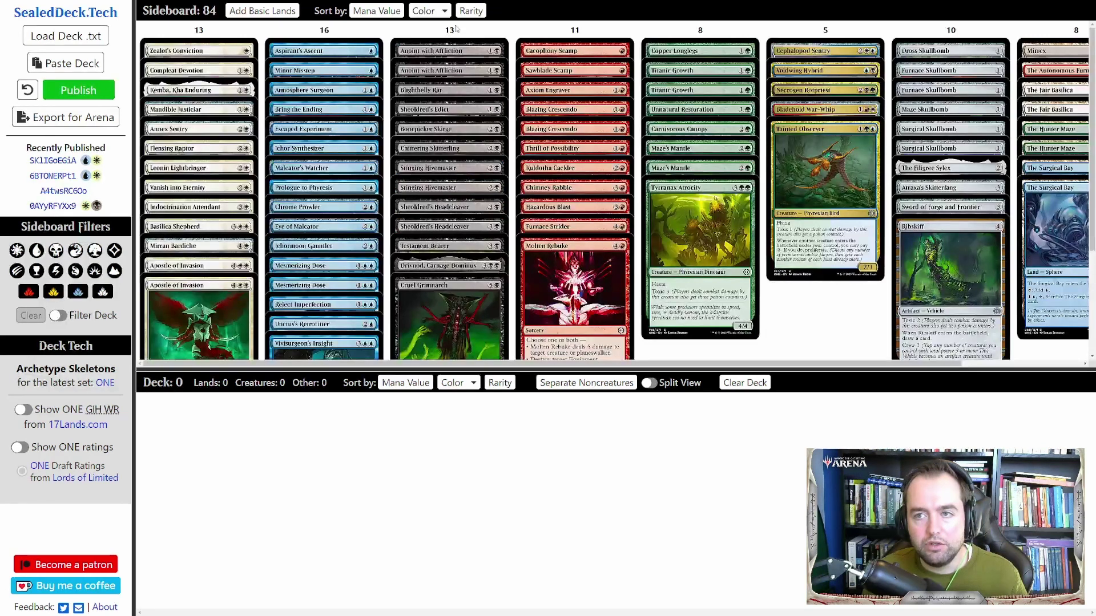
{"action": "left_click", "coordinate": [439, 11]}
{"action": "left_click", "coordinate": [436, 41]}
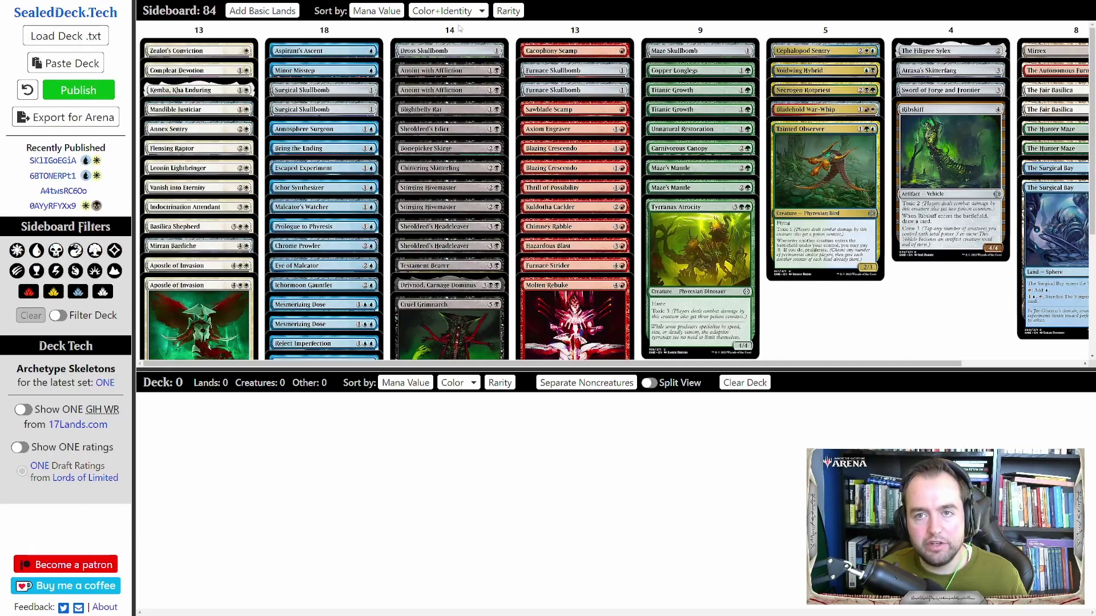
Step: Group multicolor cards separately and arrange the sideboard into mana-value columns
{"action": "left_click", "coordinate": [479, 11]}
{"action": "left_click", "coordinate": [443, 64]}
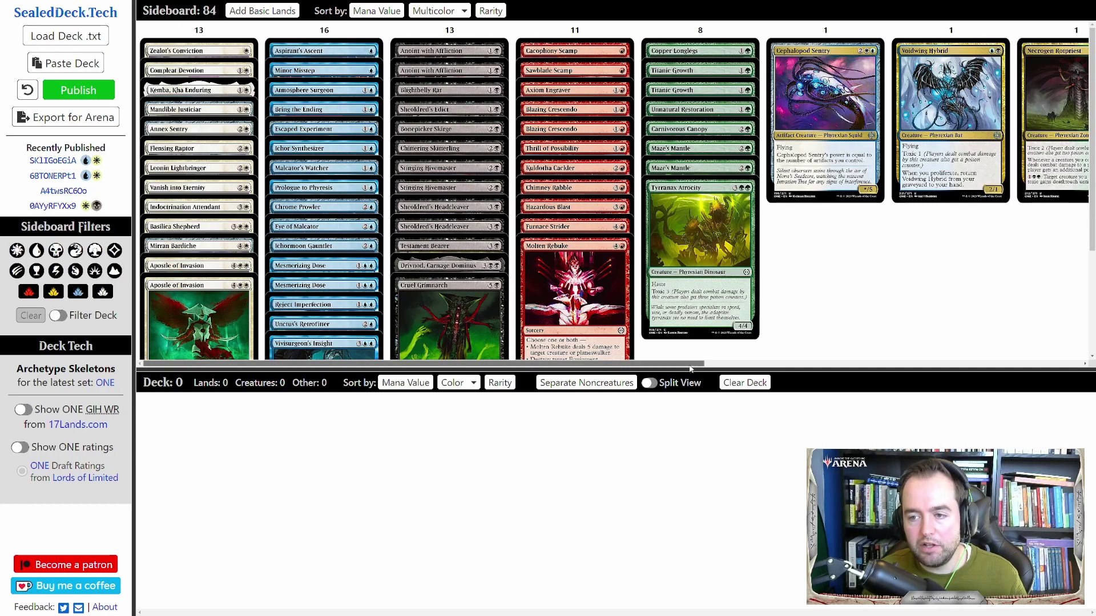
{"action": "mouse_move", "coordinate": [697, 364]}
{"action": "left_mouse_down"}
{"action": "mouse_move", "coordinate": [1060, 363]}
{"action": "mouse_move", "coordinate": [690, 363]}
{"action": "left_mouse_up"}
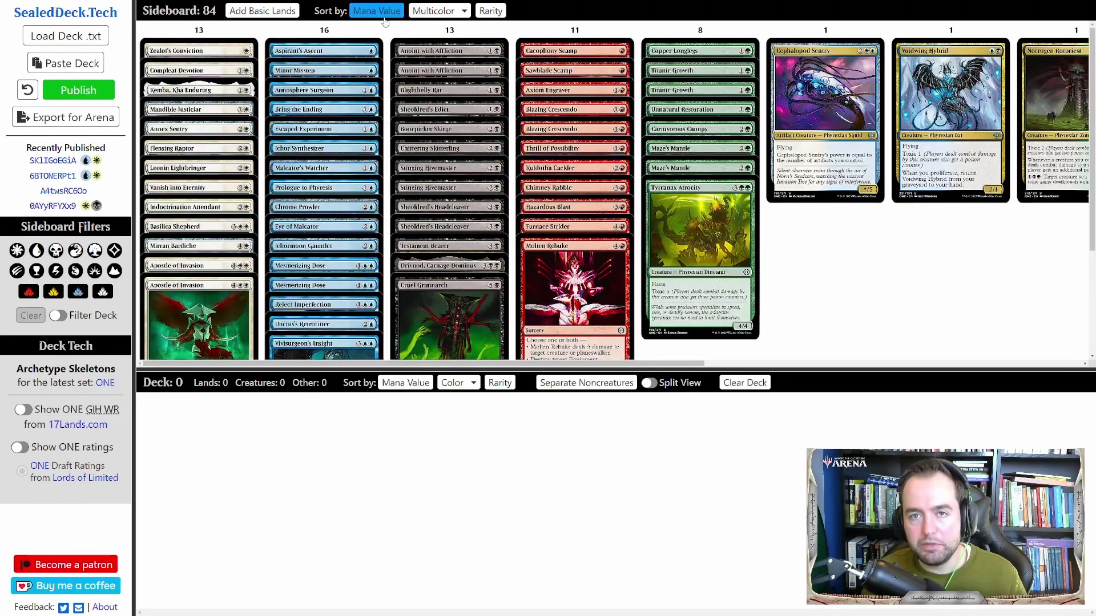
{"action": "left_click", "coordinate": [378, 14]}
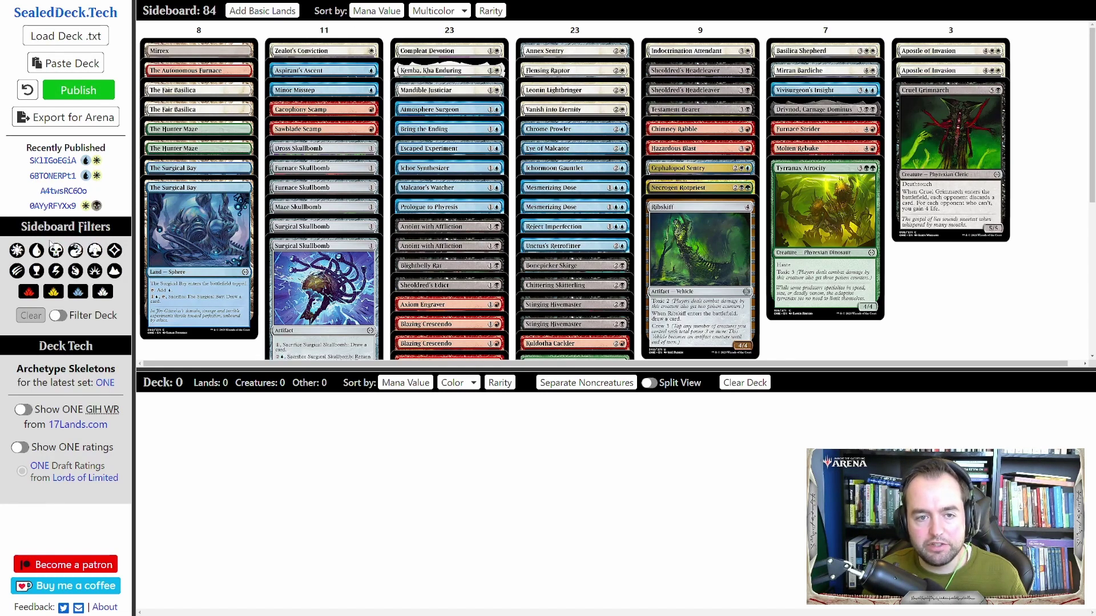
Step: Filter the sideboard to white and black cards, leaving strict color filtering off
{"action": "left_click", "coordinate": [17, 251]}
{"action": "left_click", "coordinate": [36, 251]}
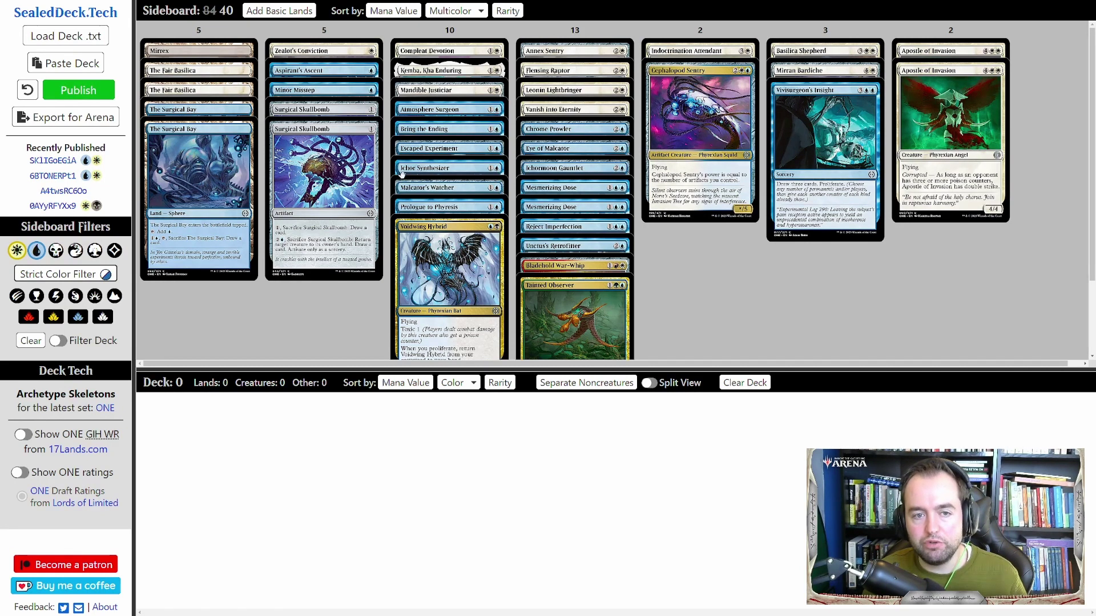
{"action": "left_click", "coordinate": [55, 251]}
{"action": "left_click", "coordinate": [43, 252]}
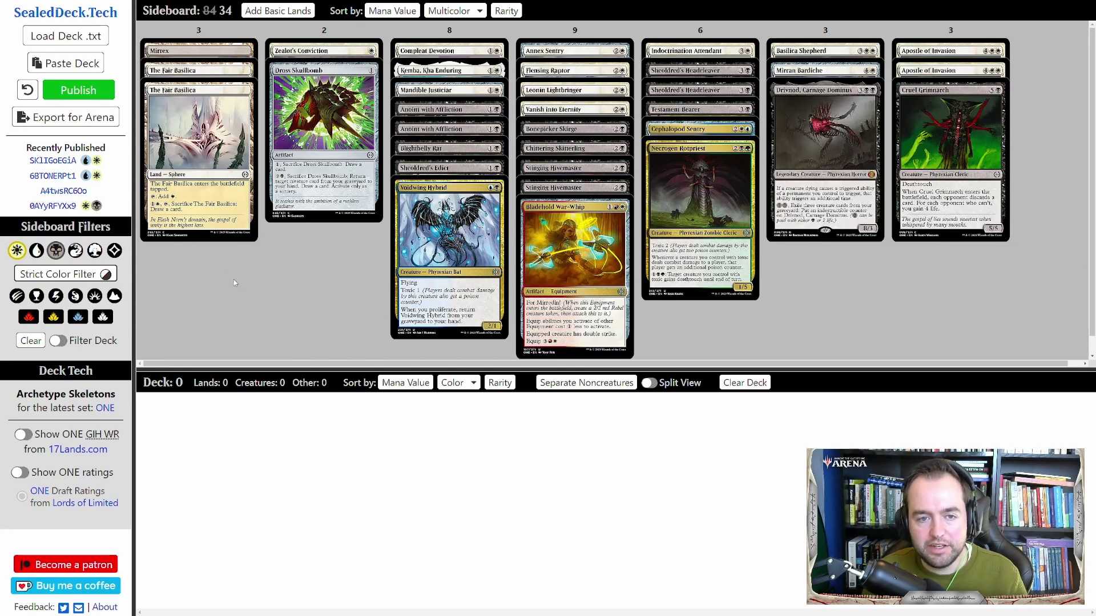
{"action": "left_click", "coordinate": [72, 278]}
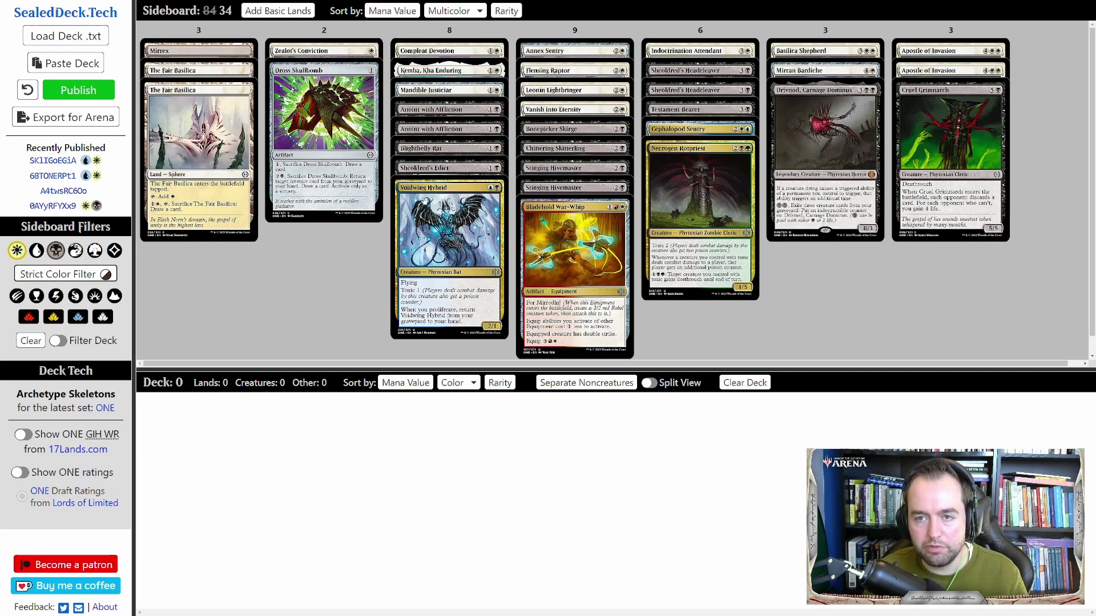
{"action": "left_click", "coordinate": [58, 275]}
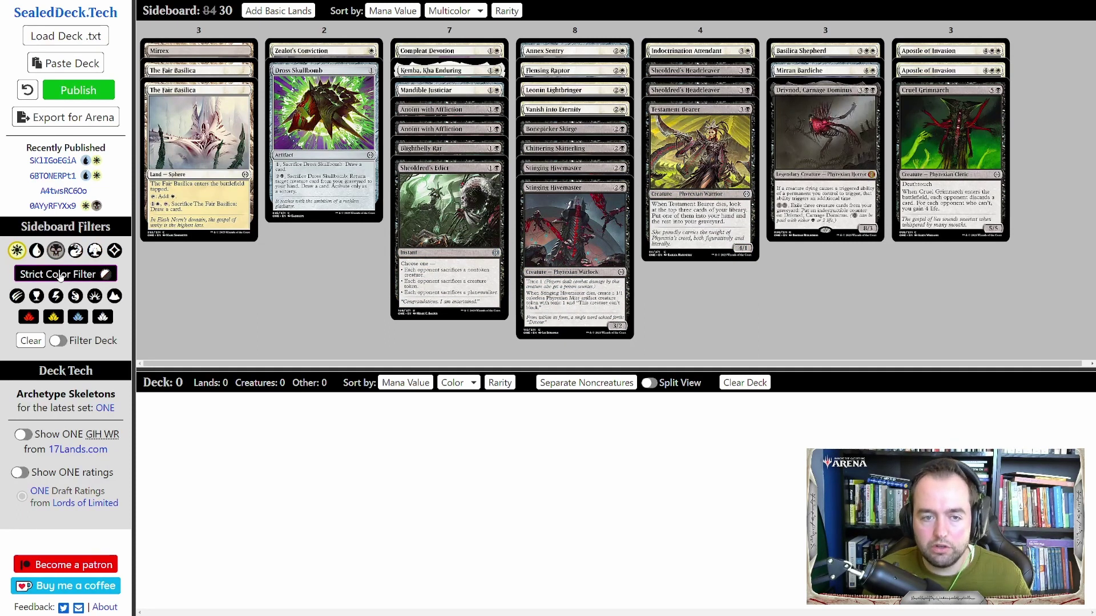
{"action": "left_click", "coordinate": [60, 275]}
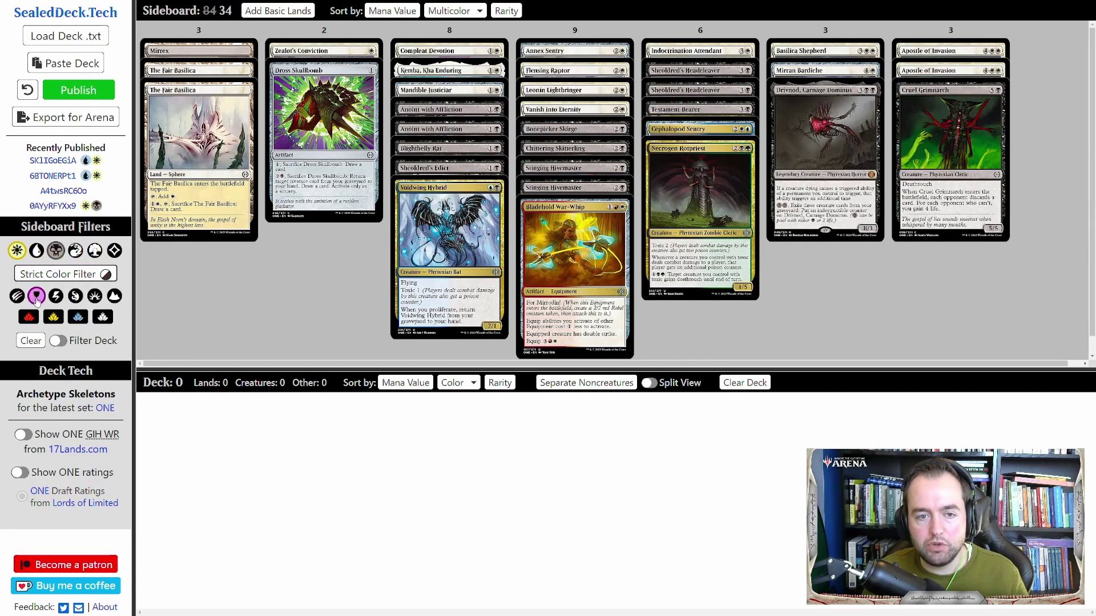
Step: Try the creature, artifact, instant, land and mythic filters, then clear them all
{"action": "left_click", "coordinate": [19, 299]}
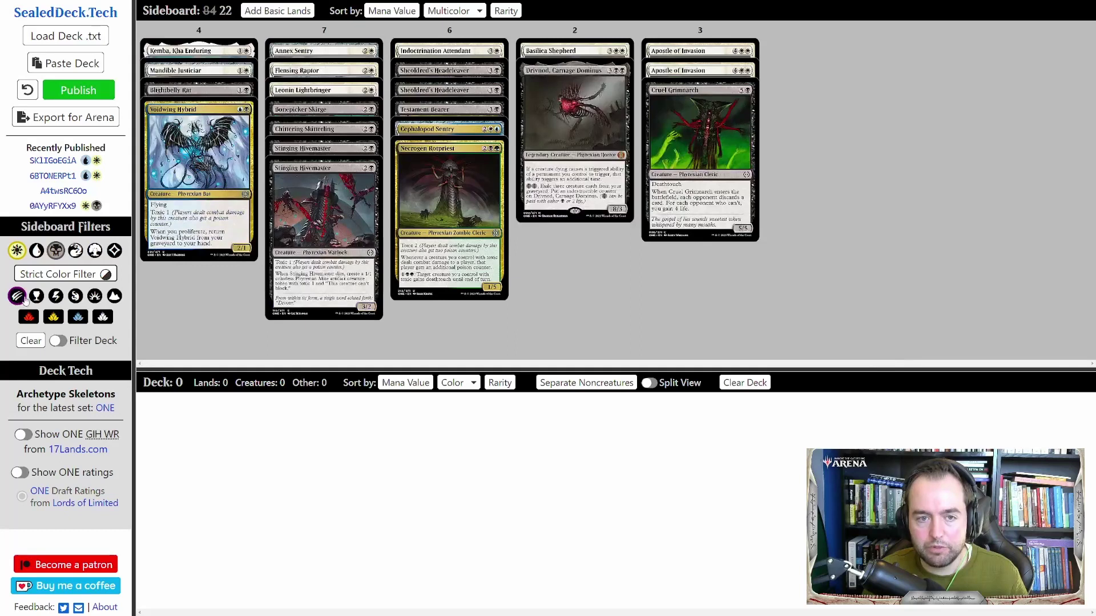
{"action": "left_click", "coordinate": [36, 296]}
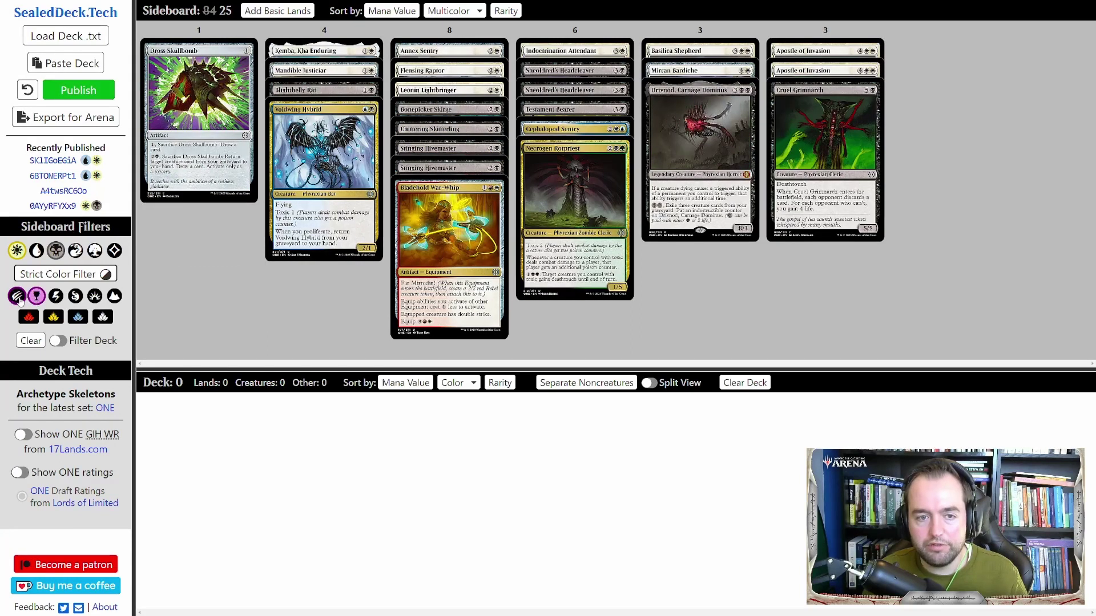
{"action": "left_click", "coordinate": [17, 297]}
{"action": "left_click", "coordinate": [56, 297]}
{"action": "left_click", "coordinate": [36, 297]}
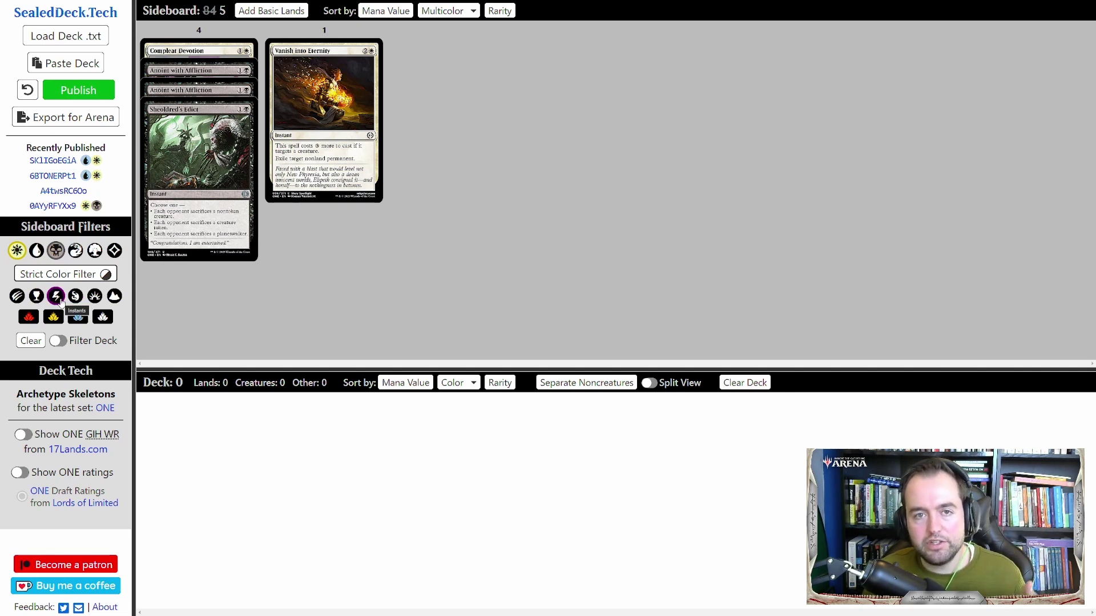
{"action": "left_click", "coordinate": [114, 296]}
{"action": "left_click", "coordinate": [55, 296]}
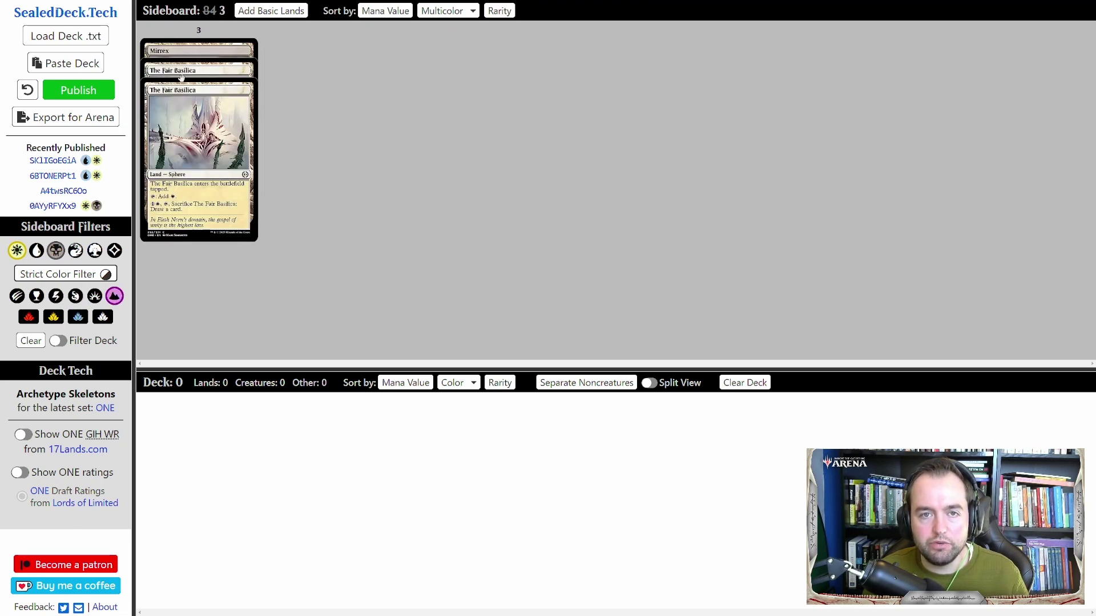
{"action": "left_click", "coordinate": [114, 297]}
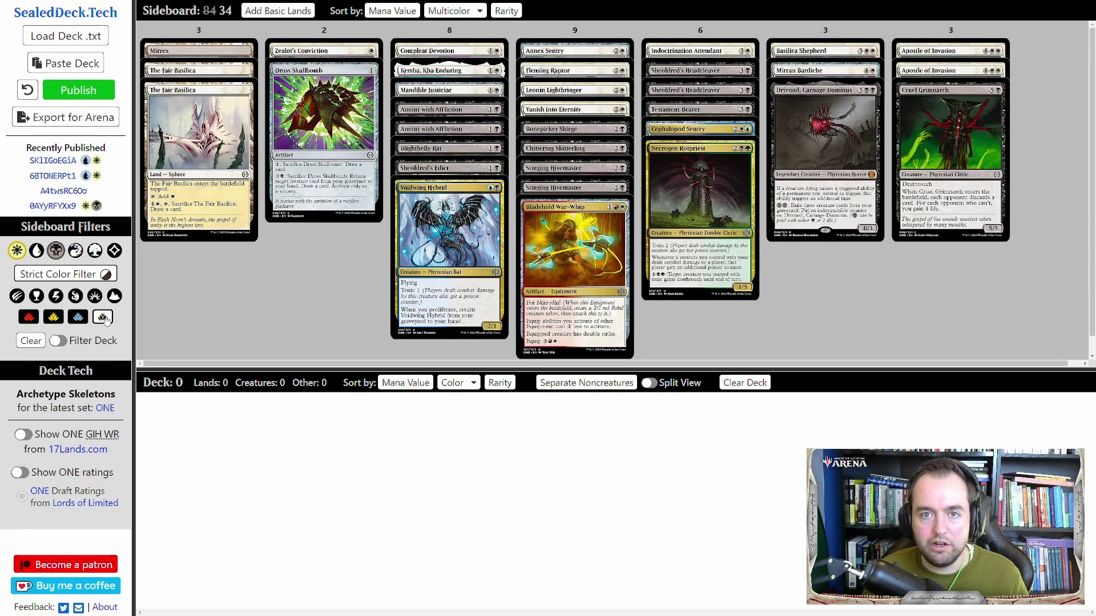
{"action": "left_click", "coordinate": [29, 319]}
{"action": "left_click", "coordinate": [29, 317]}
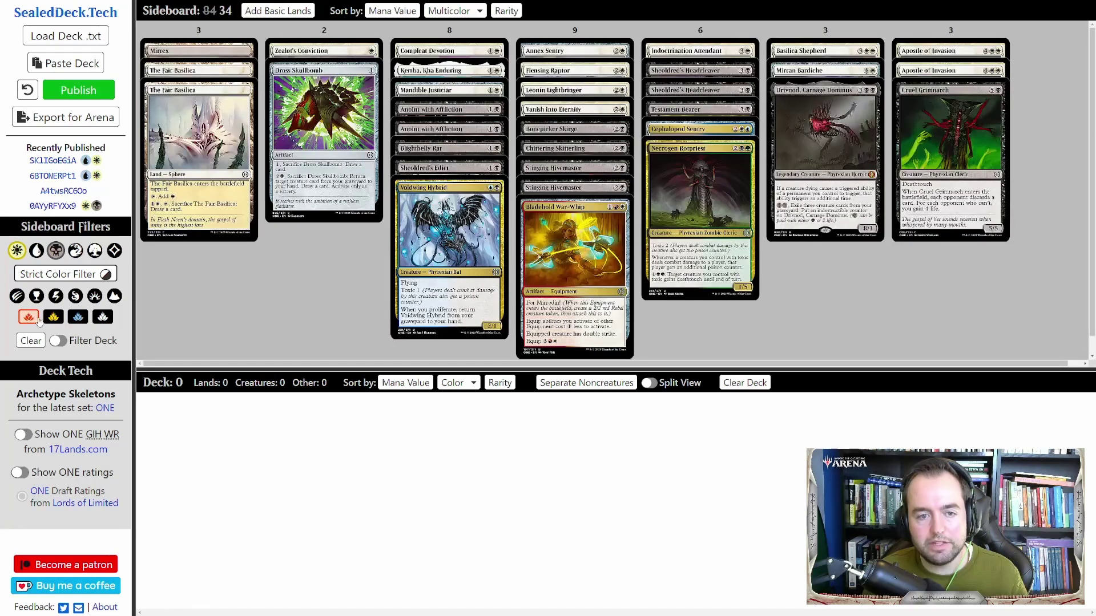
Step: Toggle the white, mythic, rare and uncommon sideboard filters, then clear them to show all cards
{"action": "left_click", "coordinate": [17, 250]}
{"action": "left_click", "coordinate": [56, 252]}
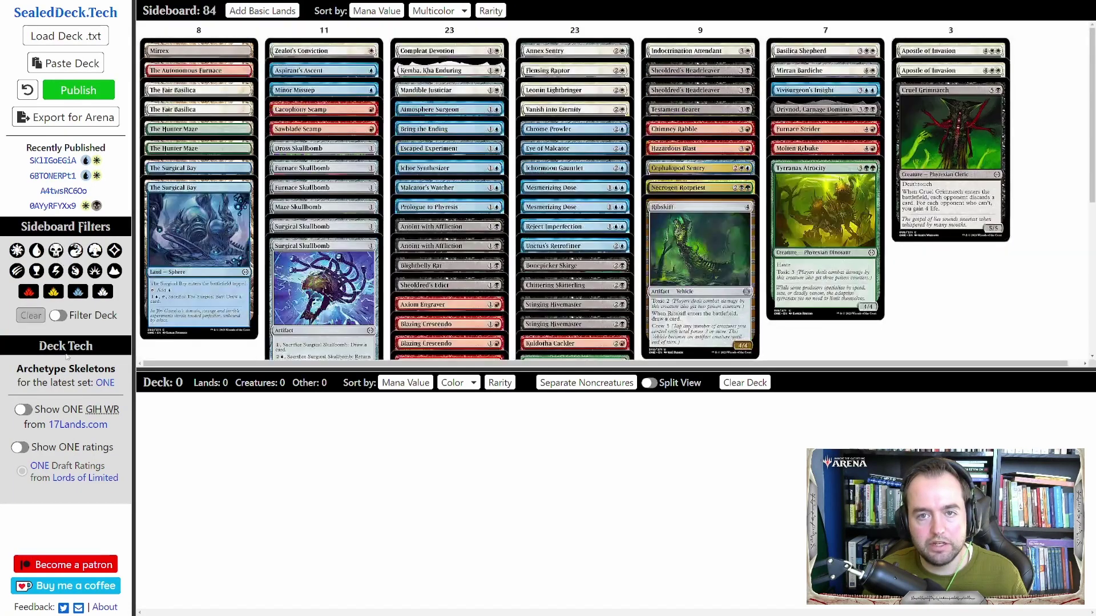
{"action": "left_click", "coordinate": [28, 293]}
{"action": "left_click", "coordinate": [29, 293]}
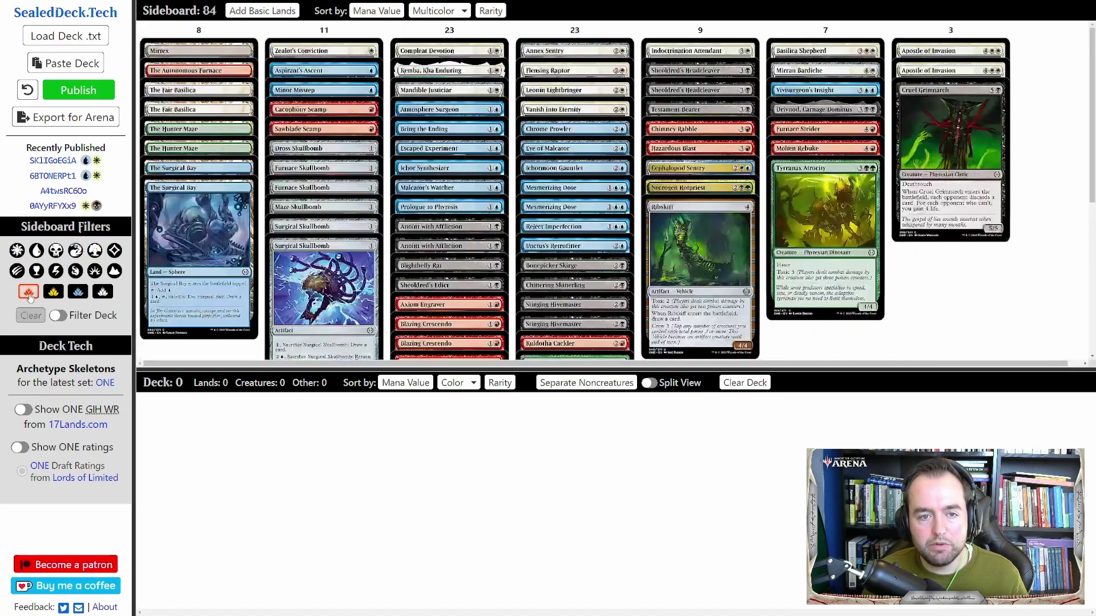
{"action": "left_click", "coordinate": [28, 293]}
{"action": "left_click", "coordinate": [53, 293]}
{"action": "left_click", "coordinate": [53, 293]}
{"action": "left_click", "coordinate": [29, 293]}
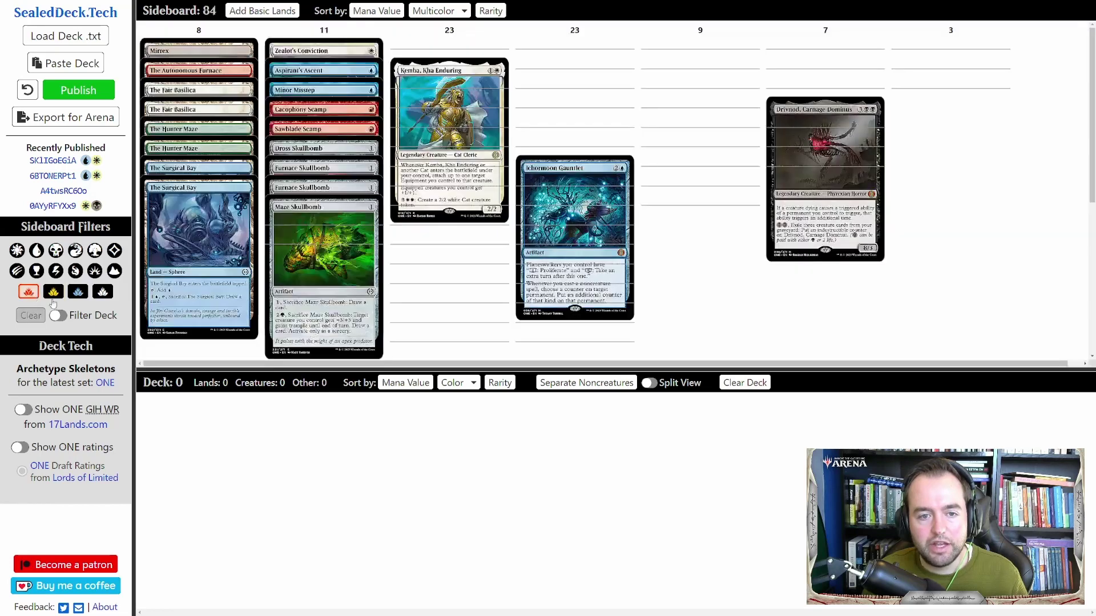
{"action": "left_click", "coordinate": [78, 293]}
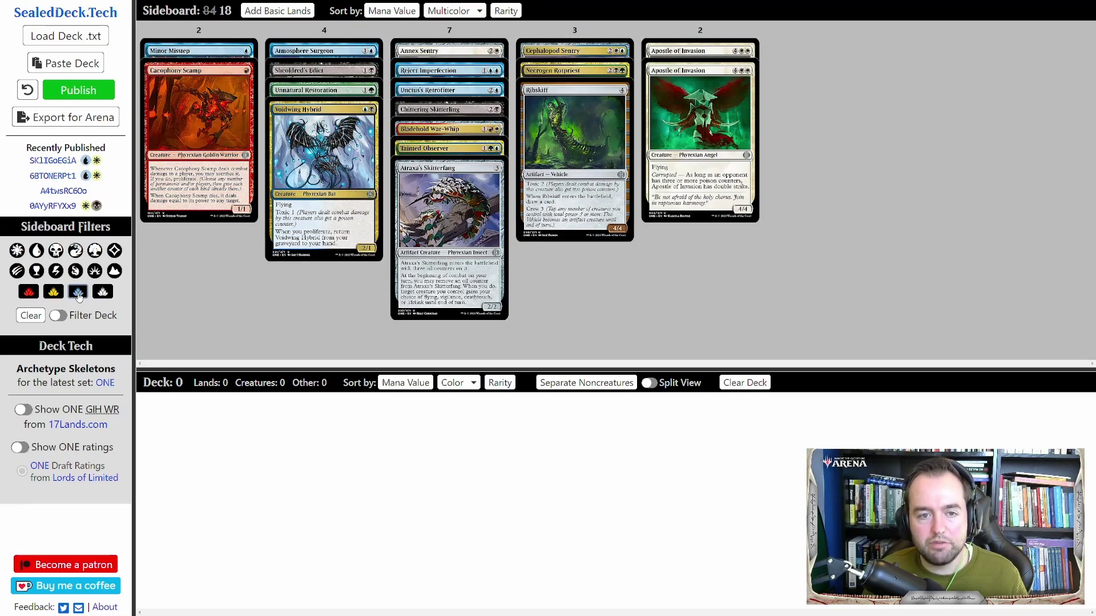
{"action": "left_click", "coordinate": [78, 293]}
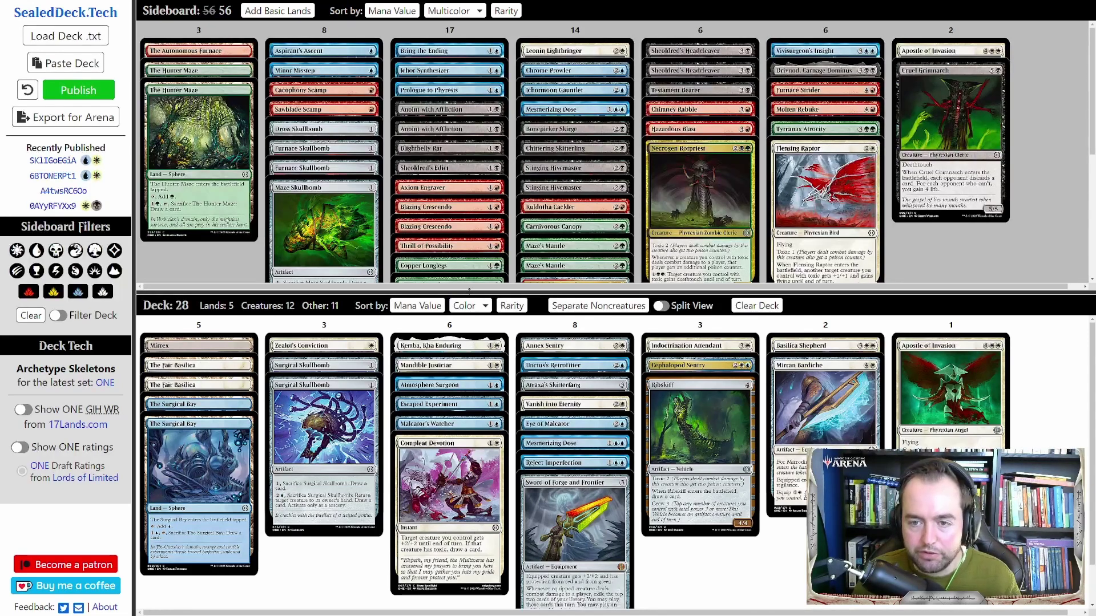
Step: Enlarge the deck area and try sorting the deck by mana value, colour and rarity
{"action": "left_click_drag", "start_coordinate": [476, 291], "coordinate": [476, 242]}
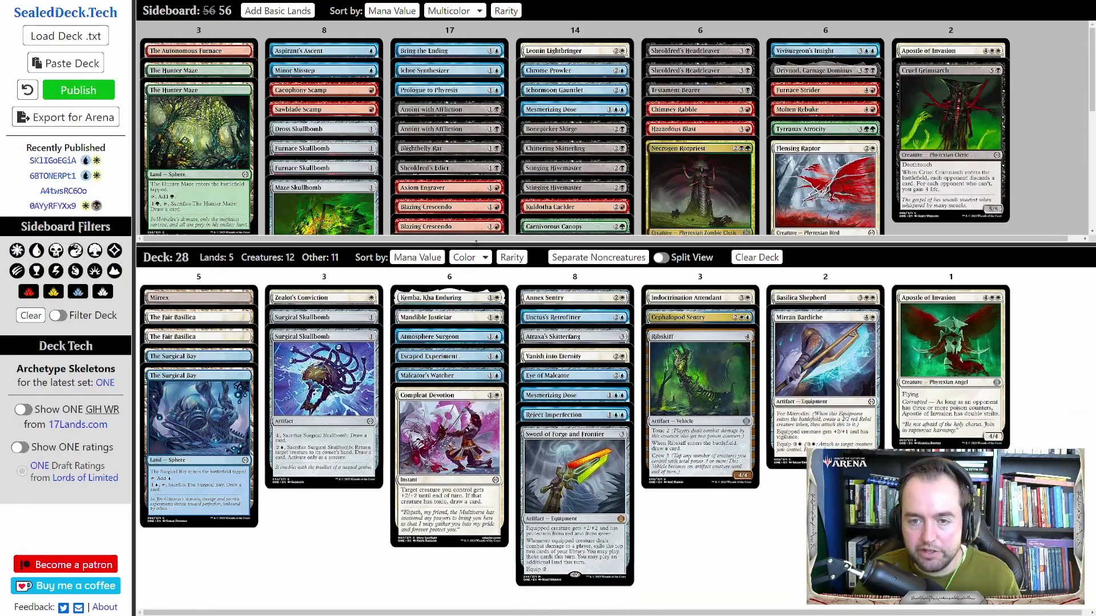
{"action": "left_click", "coordinate": [421, 258]}
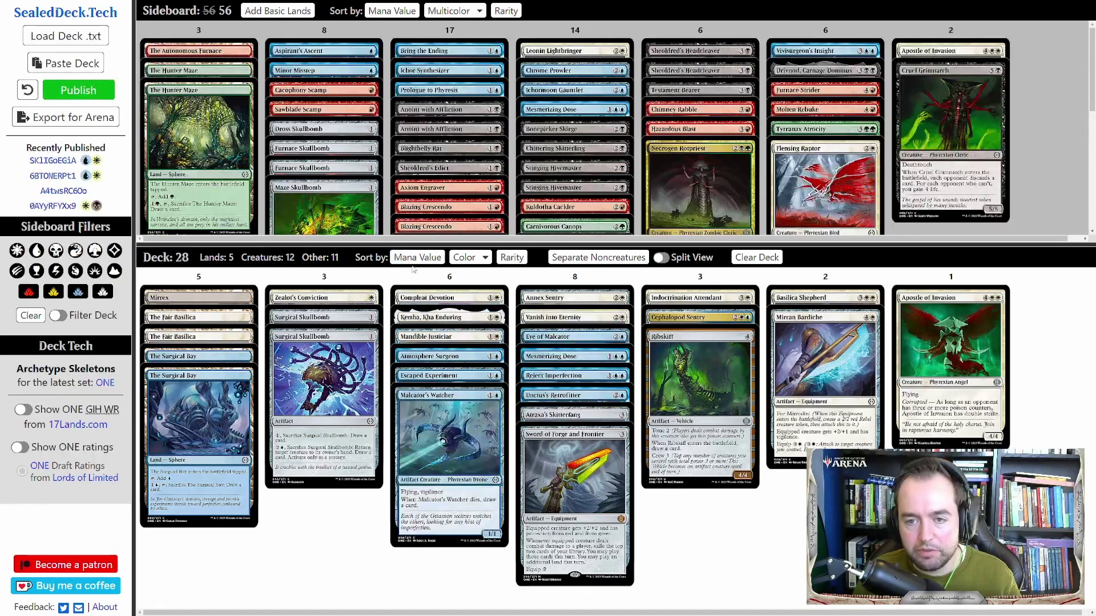
{"action": "left_click", "coordinate": [479, 258]}
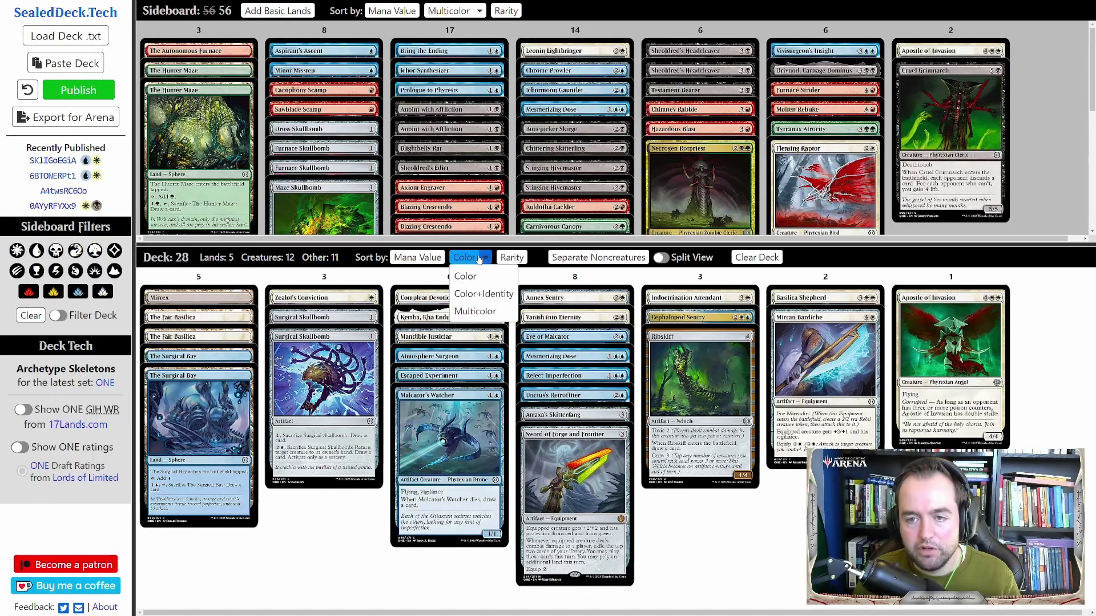
{"action": "left_click", "coordinate": [489, 261]}
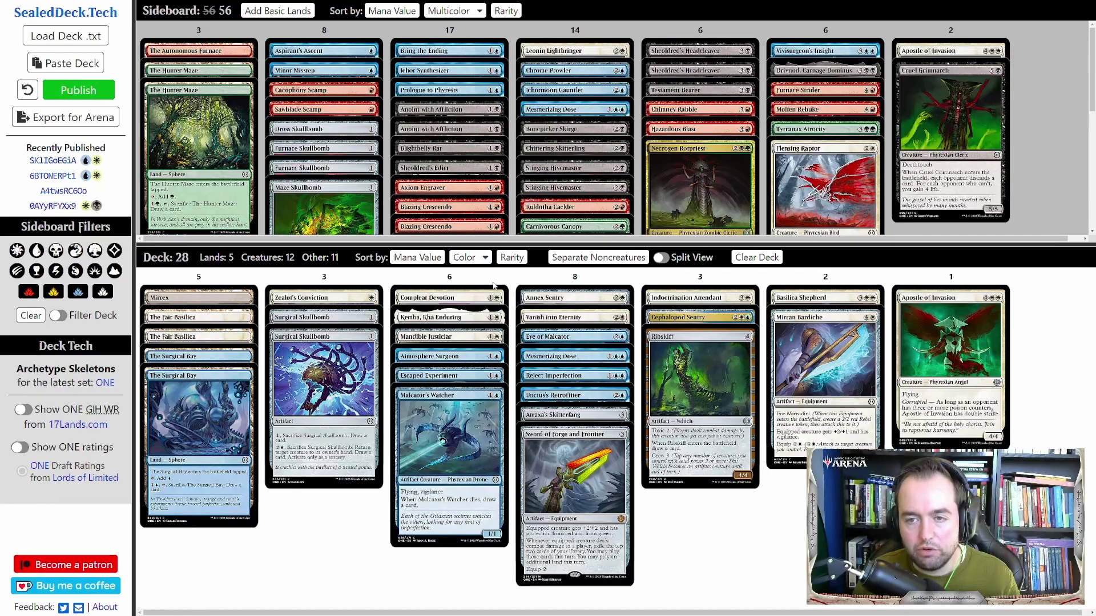
{"action": "left_click", "coordinate": [512, 258]}
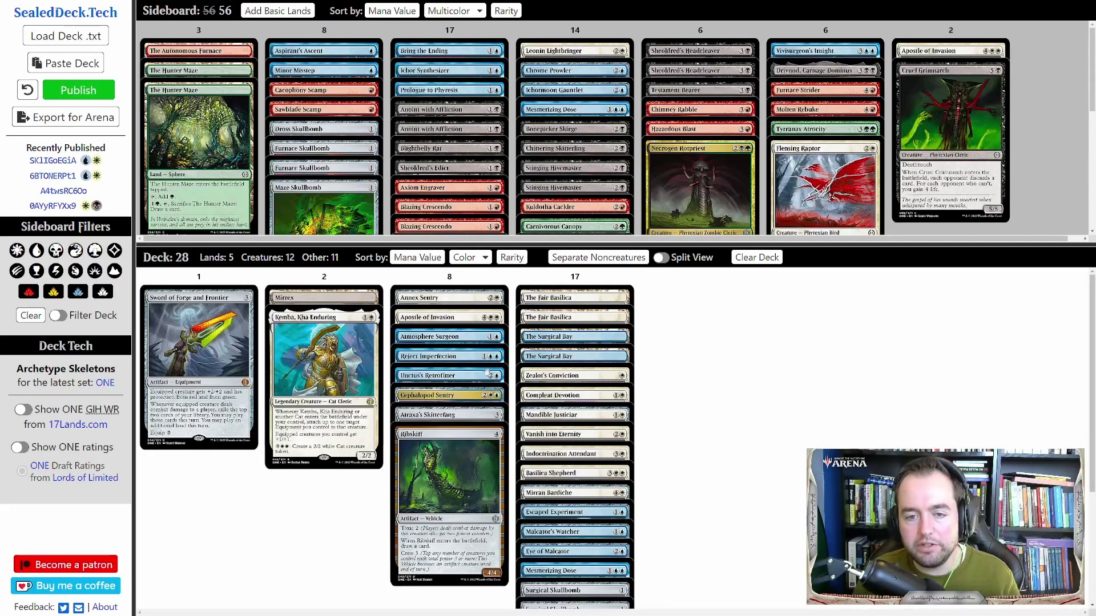
Step: Separate creatures from noncreatures, sort by mana value, and resize the deck and sideboard panes
{"action": "left_click_drag", "start_coordinate": [552, 237], "coordinate": [595, 177]}
{"action": "left_click", "coordinate": [596, 191]}
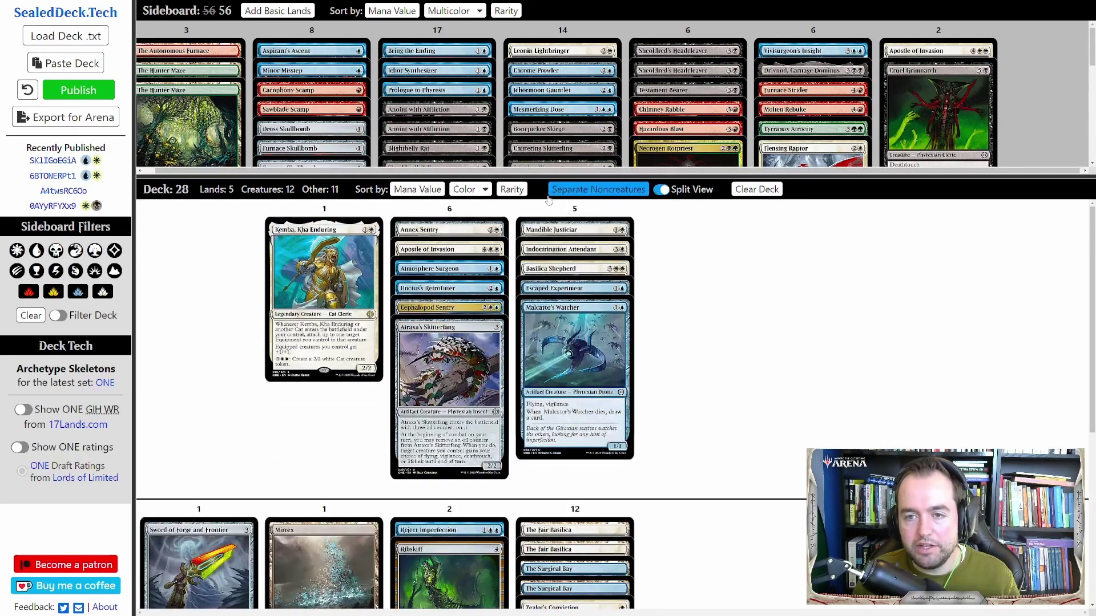
{"action": "left_click", "coordinate": [426, 192]}
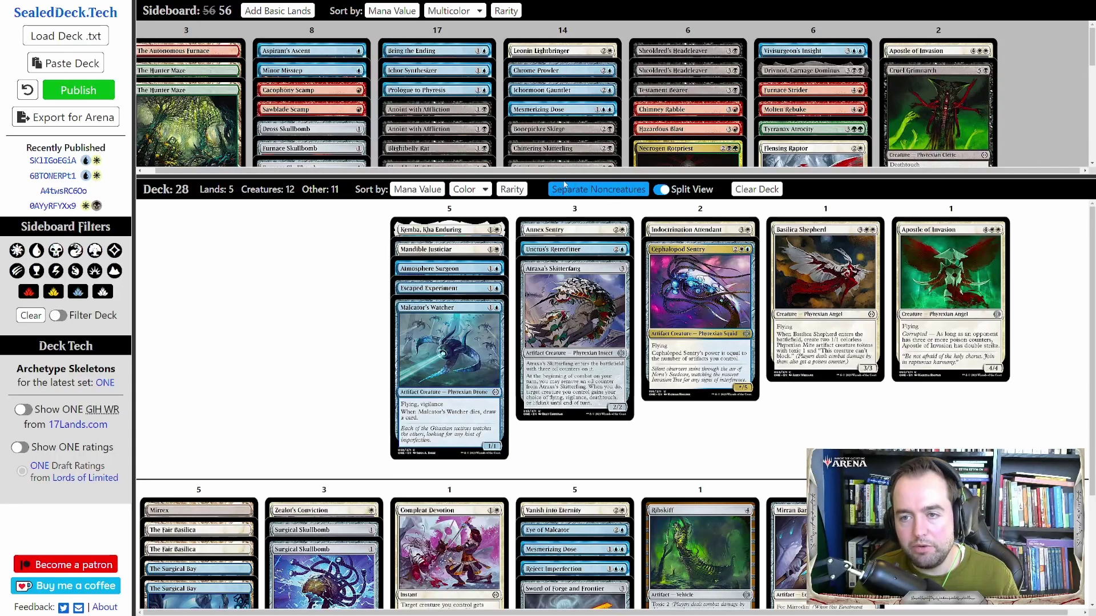
{"action": "left_click_drag", "start_coordinate": [564, 184], "coordinate": [563, 70]}
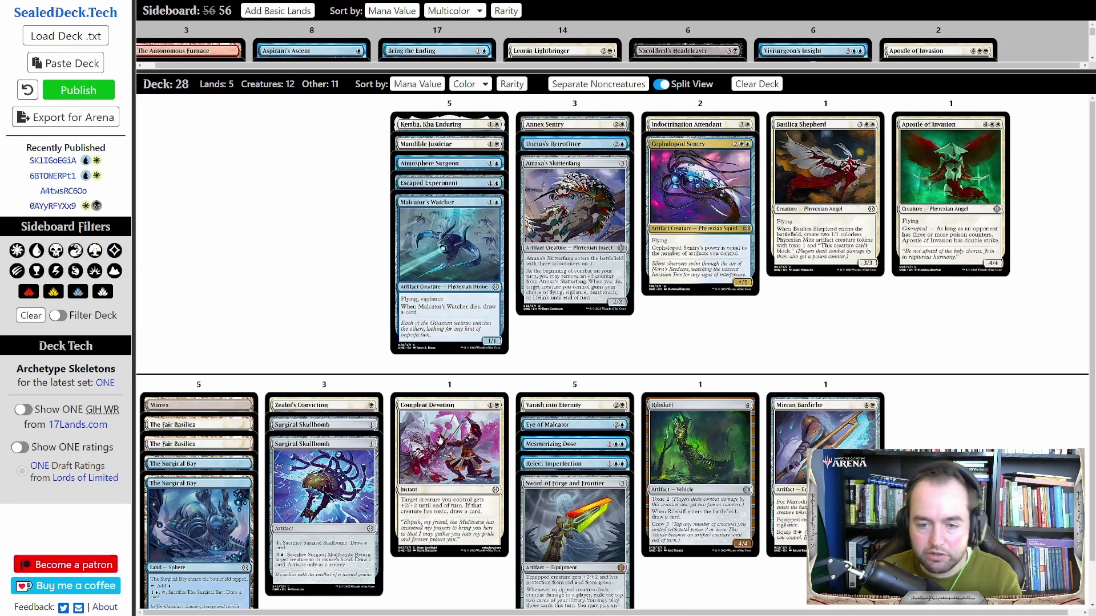
{"action": "left_click_drag", "start_coordinate": [568, 67], "coordinate": [568, 212]}
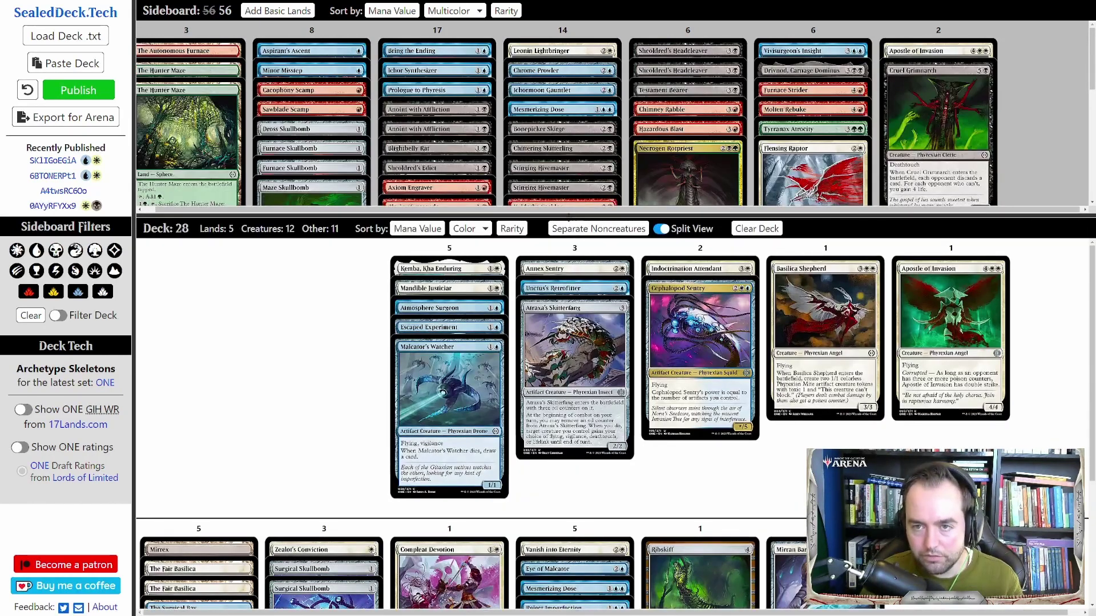
{"action": "left_click_drag", "start_coordinate": [584, 216], "coordinate": [583, 244]}
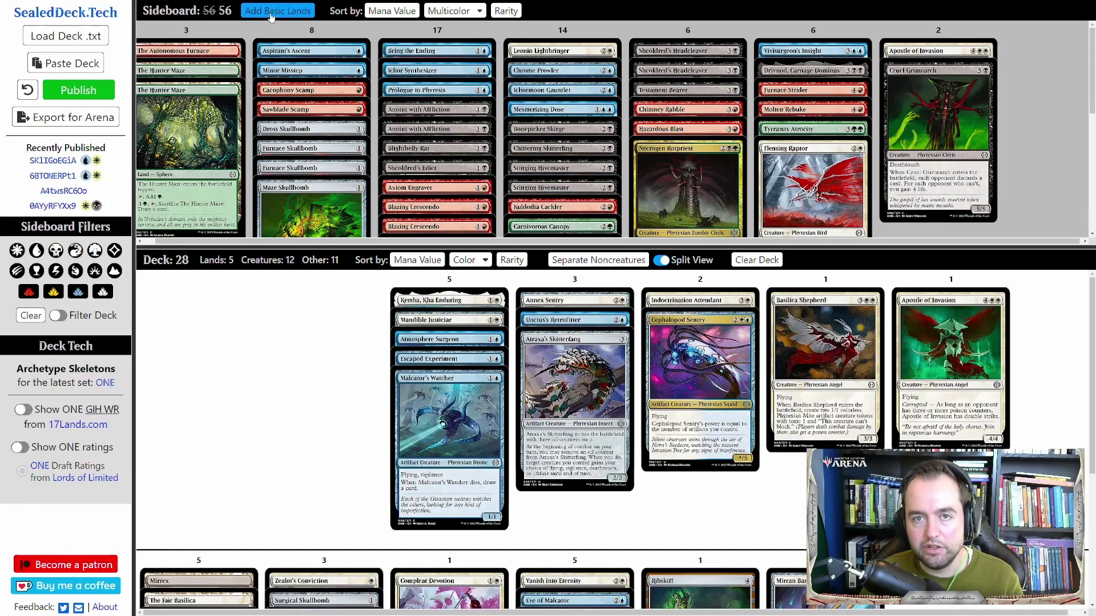
Step: Add the first Plains from the basic land counters and enlarge the deck view
{"action": "left_click", "coordinate": [272, 12]}
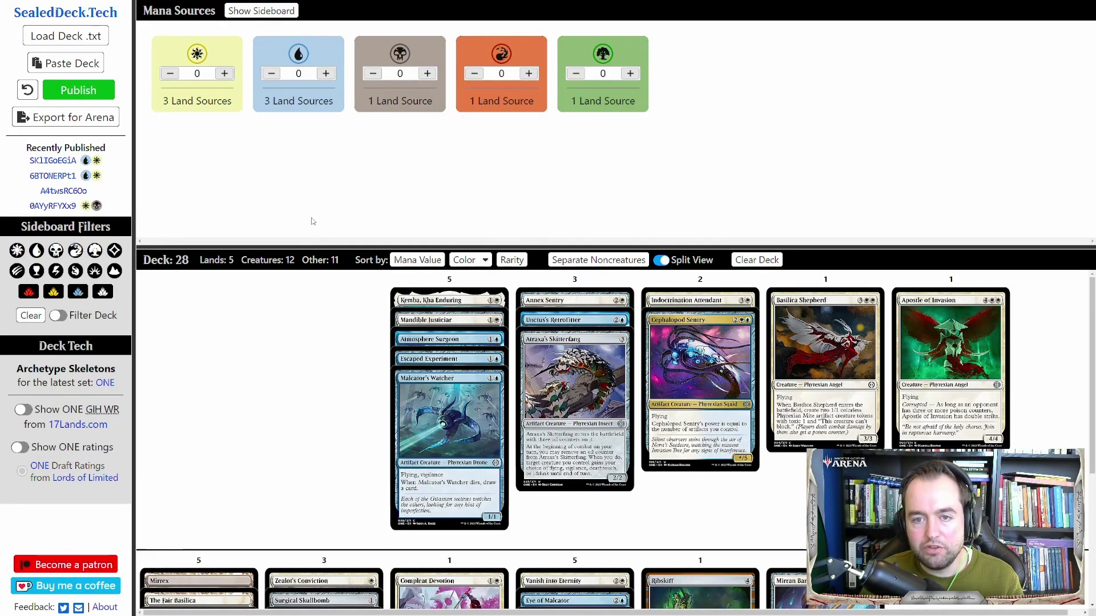
{"action": "left_click", "coordinate": [230, 77]}
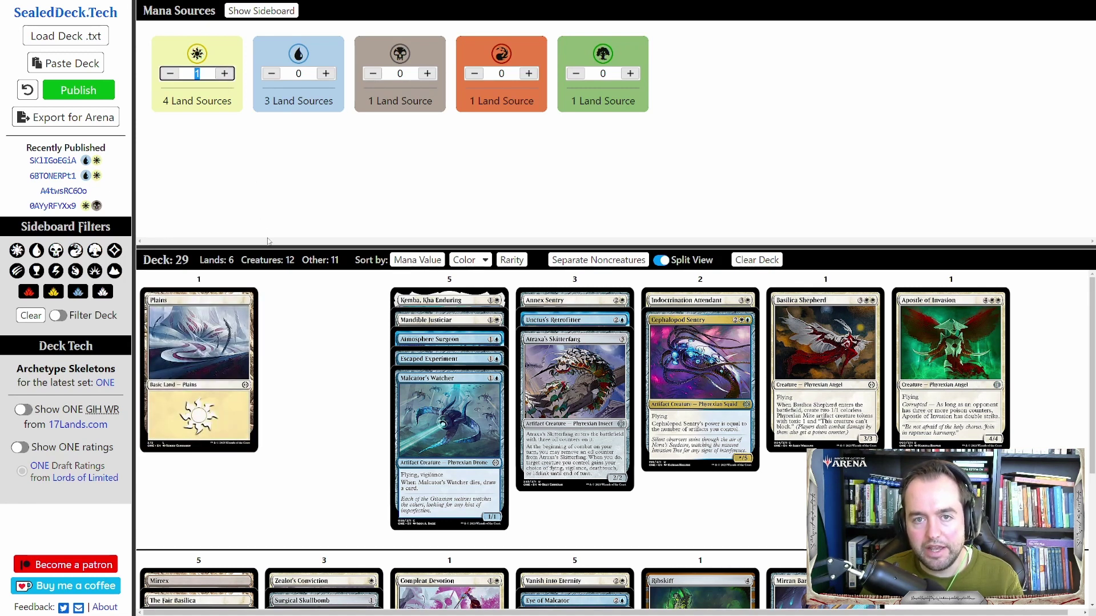
{"action": "left_click_drag", "start_coordinate": [295, 250], "coordinate": [321, 131]}
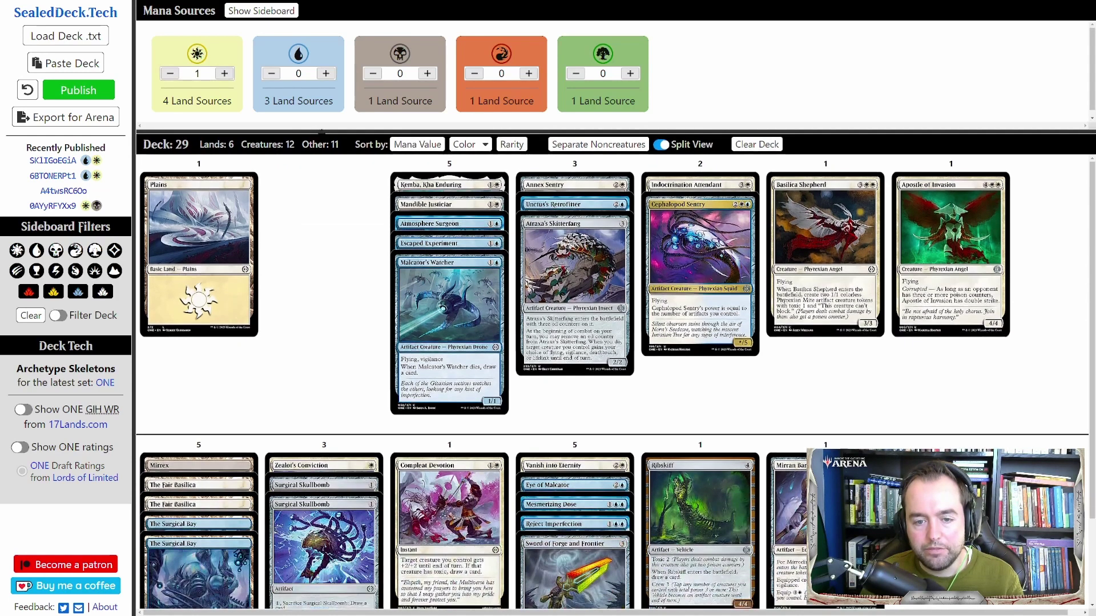
Step: Bring the Plains count to six and add five Islands
{"action": "mouse_move", "coordinate": [196, 464]}
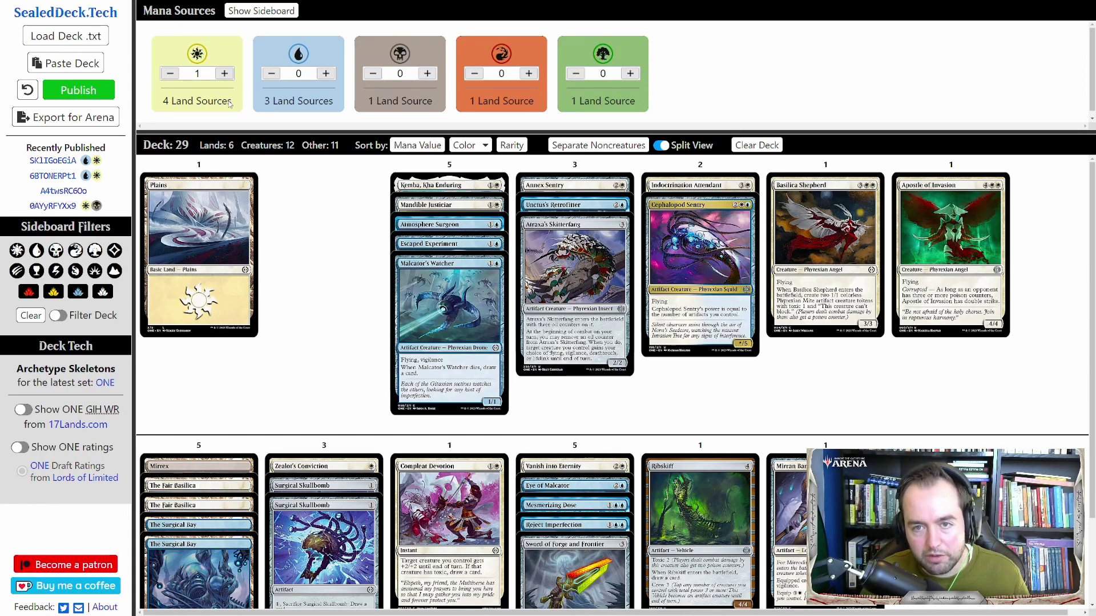
{"action": "left_click", "coordinate": [225, 73]}
{"action": "left_click", "coordinate": [225, 73]}
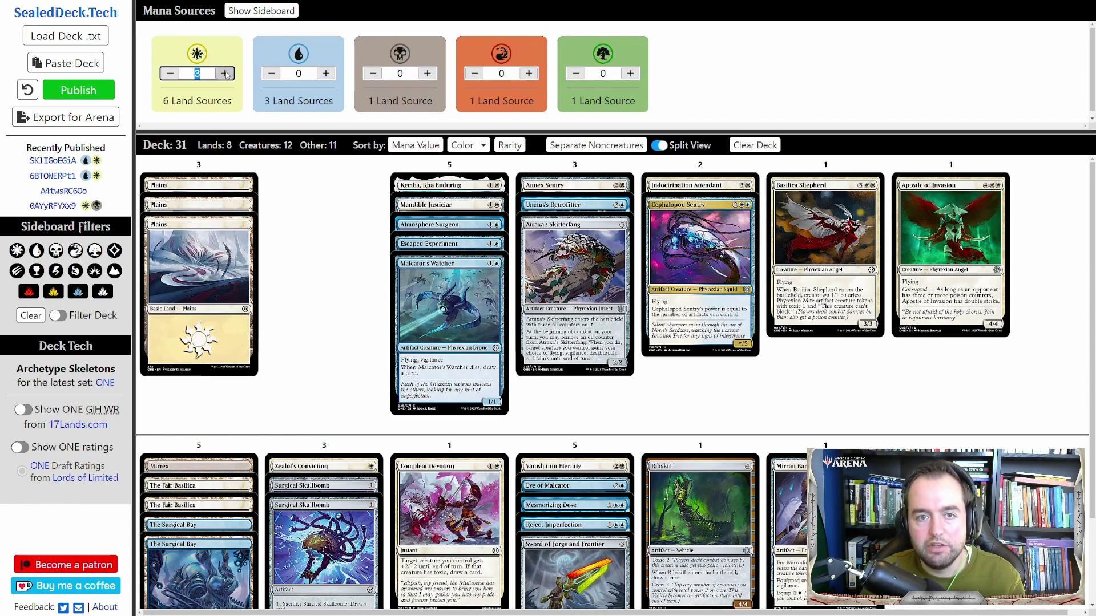
{"action": "double_click", "coordinate": [224, 73]}
{"action": "left_click", "coordinate": [225, 73]}
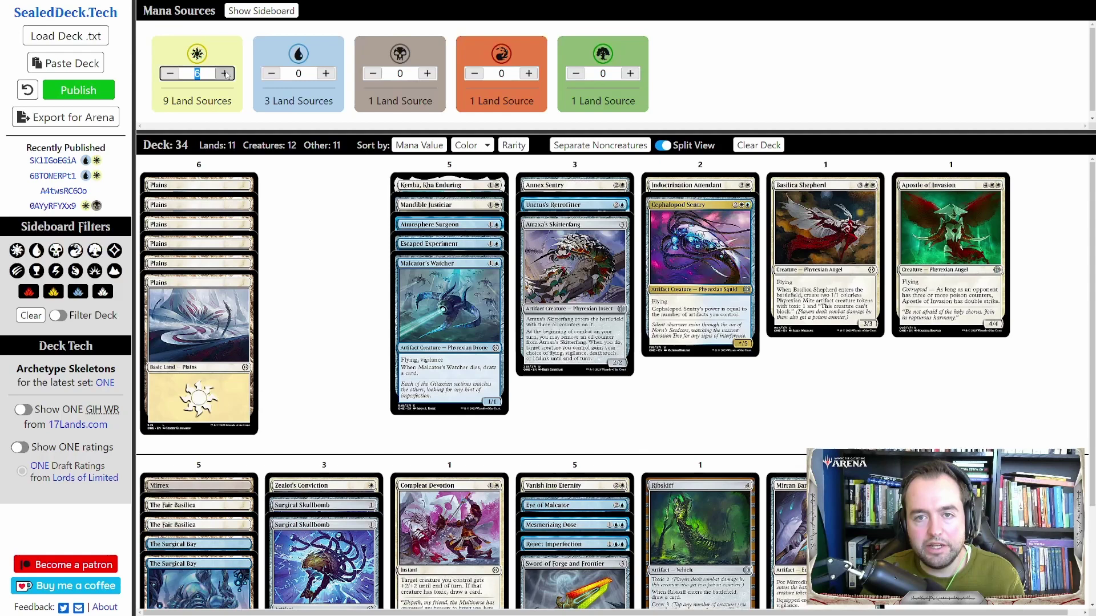
{"action": "left_click", "coordinate": [326, 73]}
{"action": "double_click", "coordinate": [326, 73]}
{"action": "left_click", "coordinate": [326, 73]}
{"action": "left_click", "coordinate": [327, 73]}
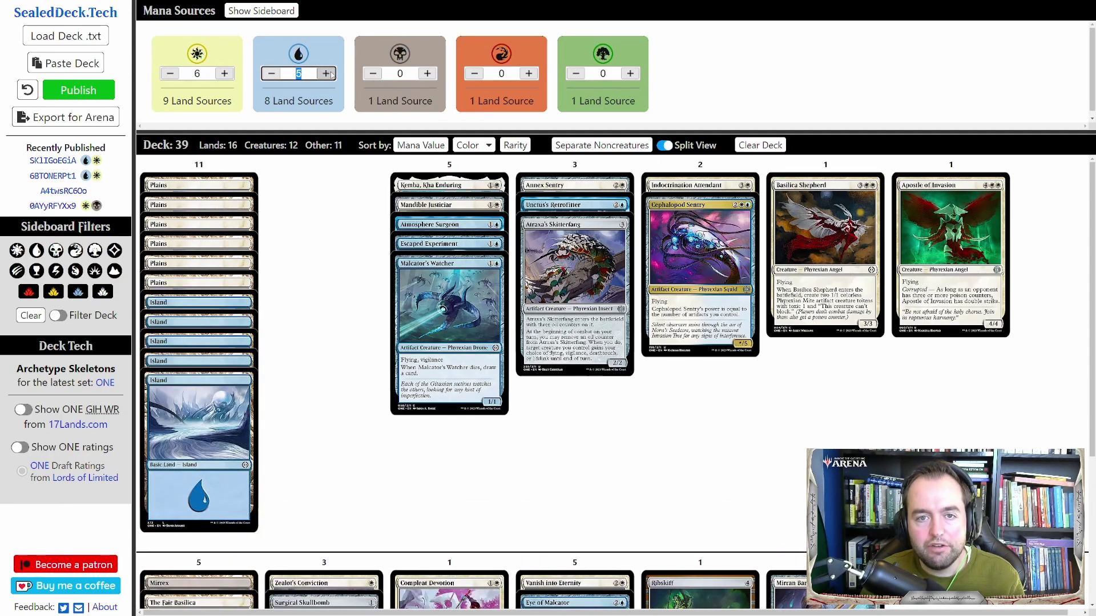